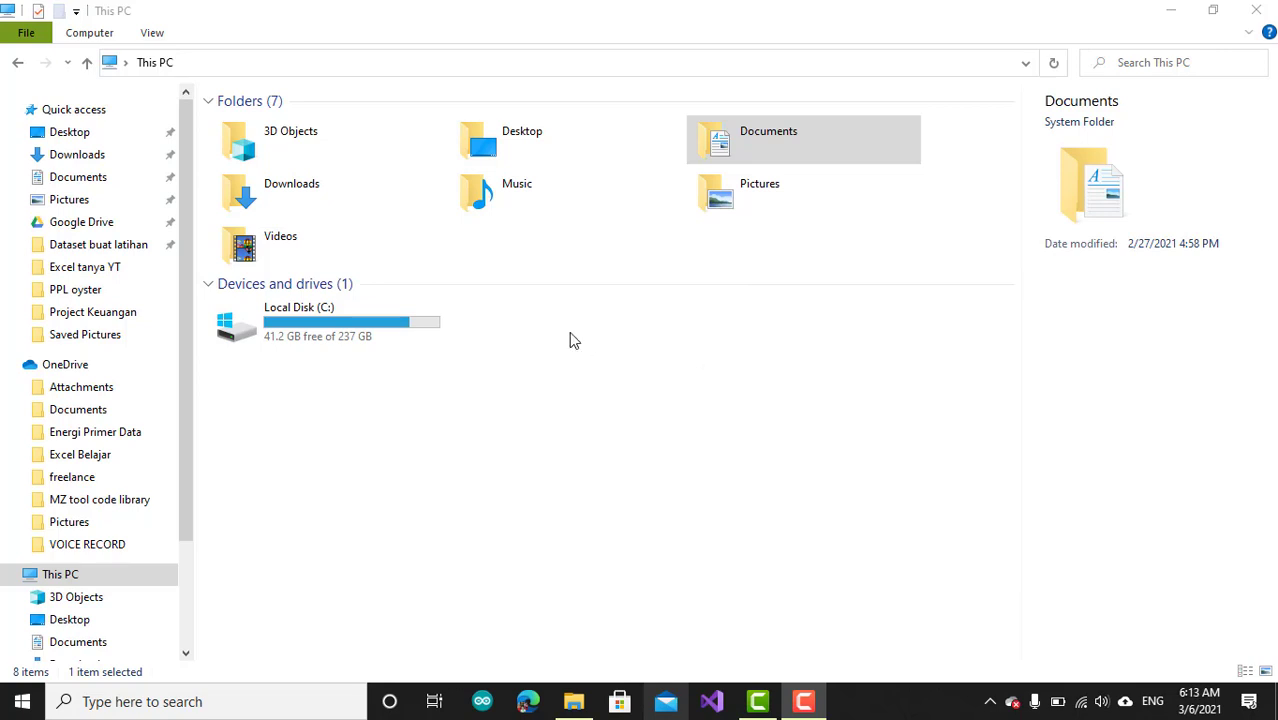
Try to open the workbook ERAYBIXINTA AF SOMALIGA.xlsx from the Basha folder in Documents, cancelling the launch while it loads.
{"action": "double_click", "coordinate": [786, 138]}
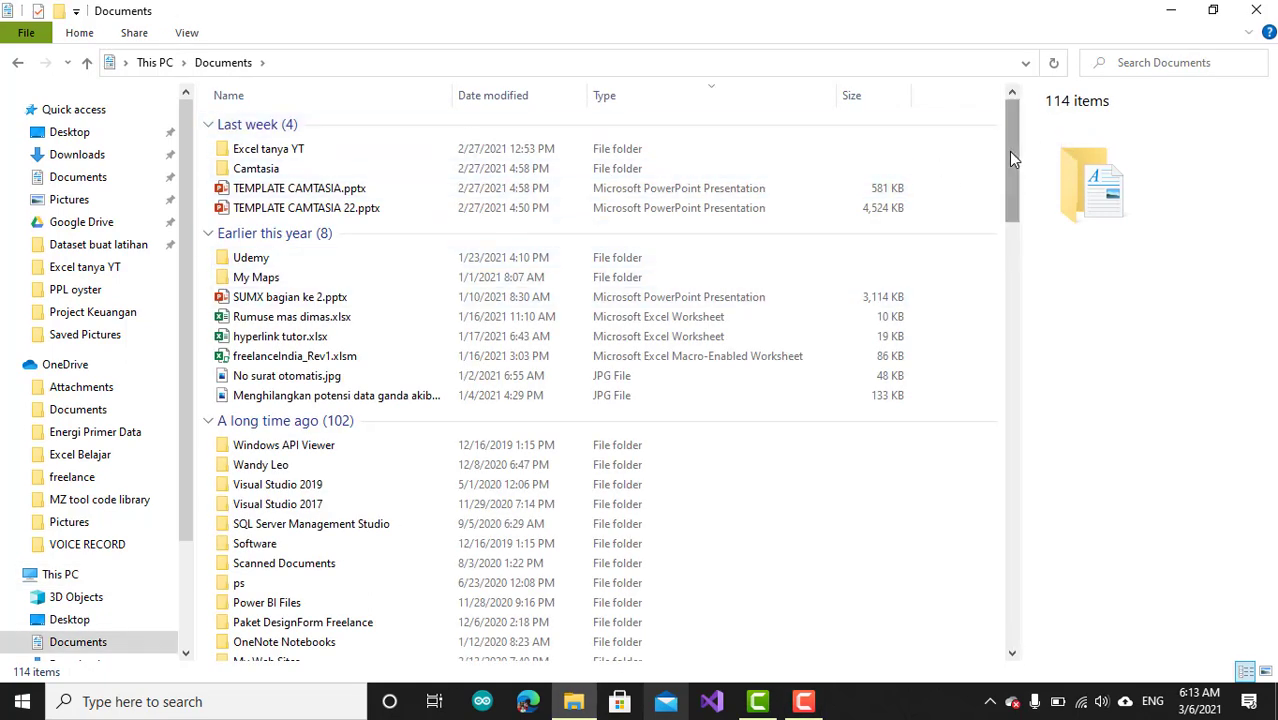
{"action": "left_click_drag", "start_coordinate": [1014, 158], "coordinate": [1012, 276]}
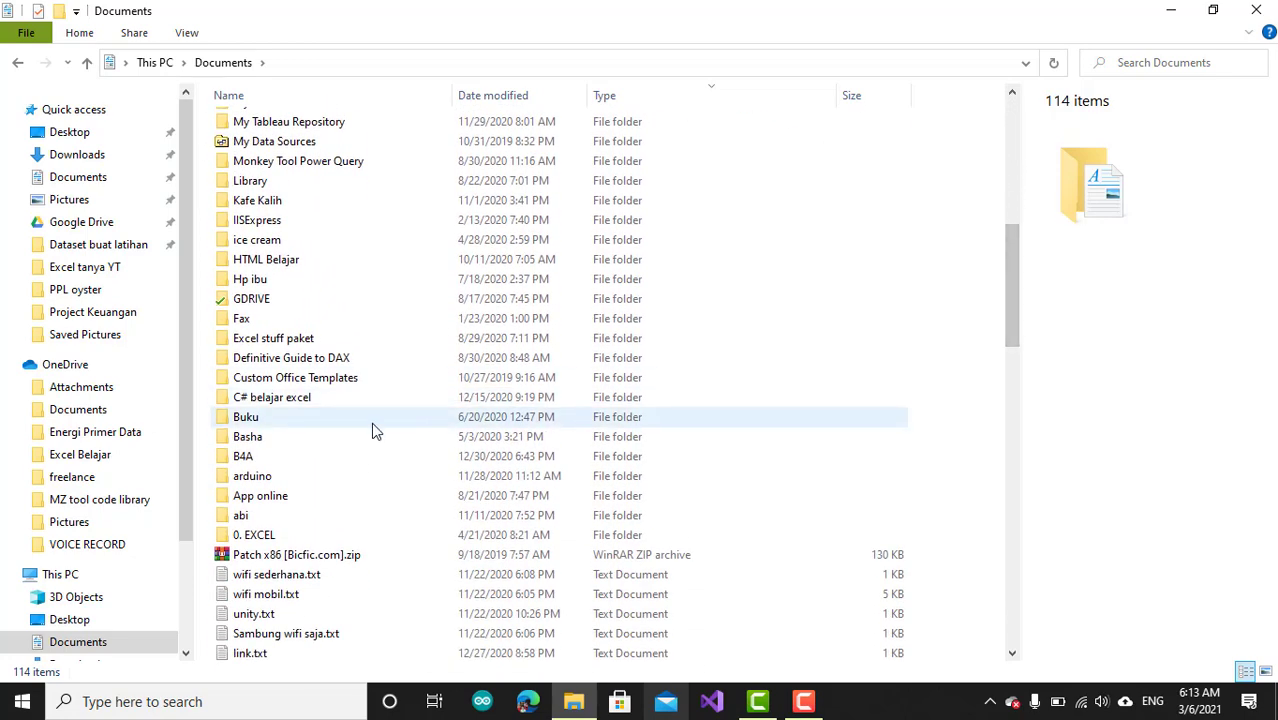
{"action": "double_click", "coordinate": [251, 440]}
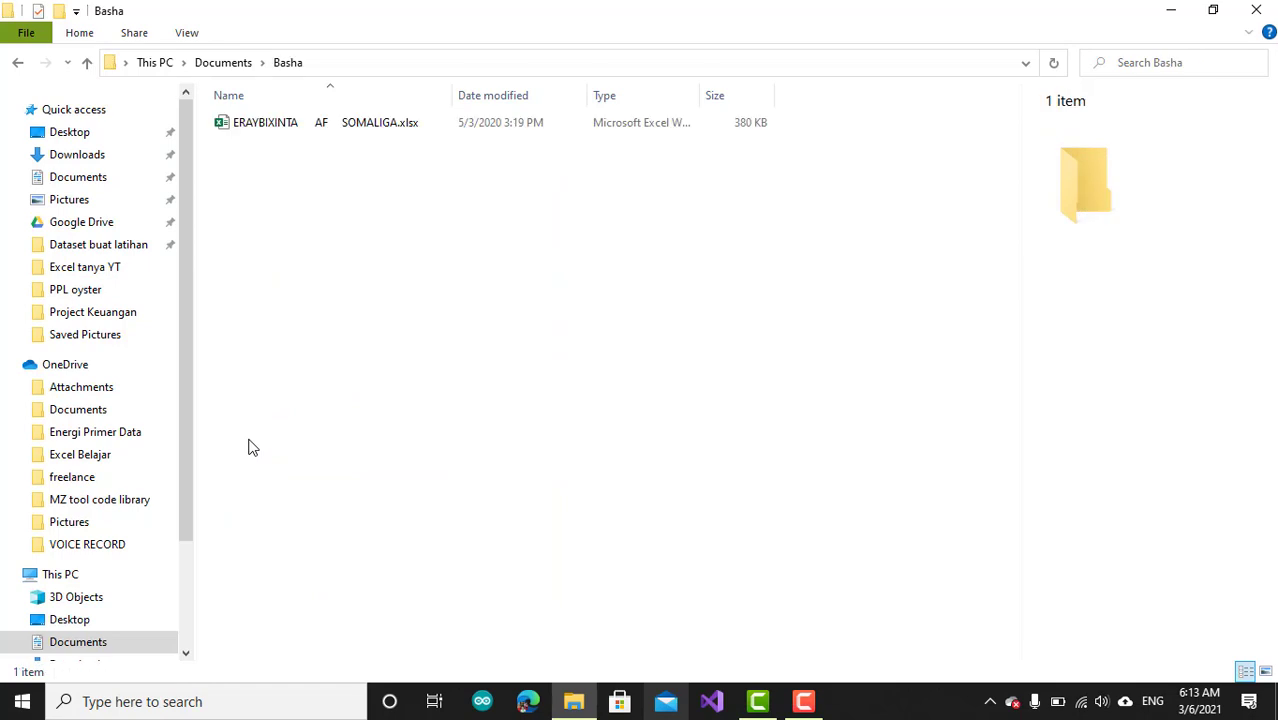
{"action": "left_click", "coordinate": [245, 128]}
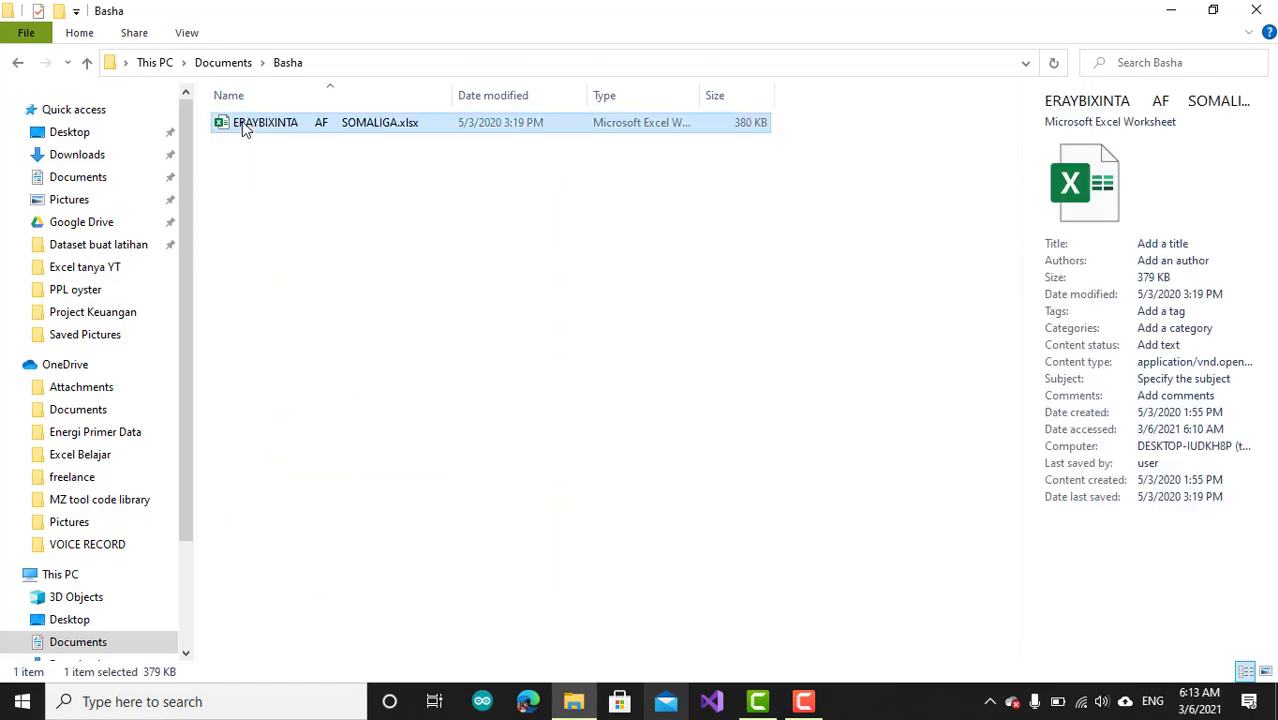
{"action": "double_click", "coordinate": [245, 128]}
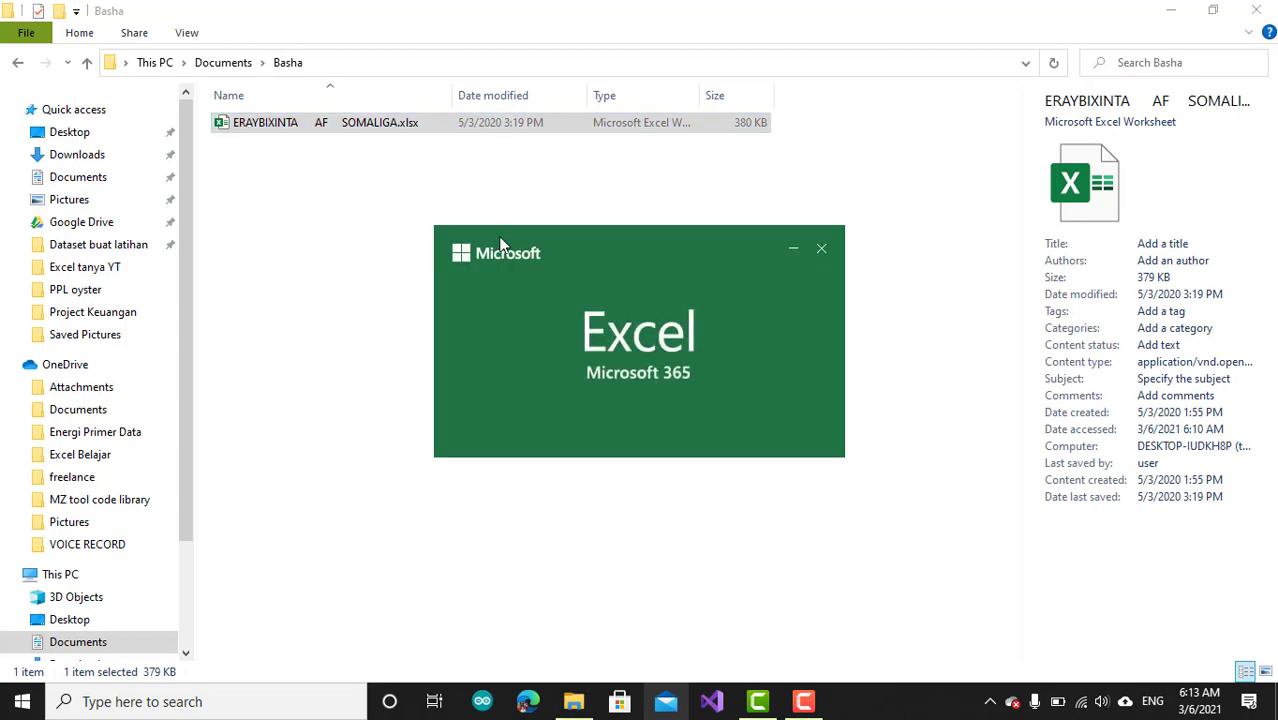
{"action": "left_click", "coordinate": [822, 249]}
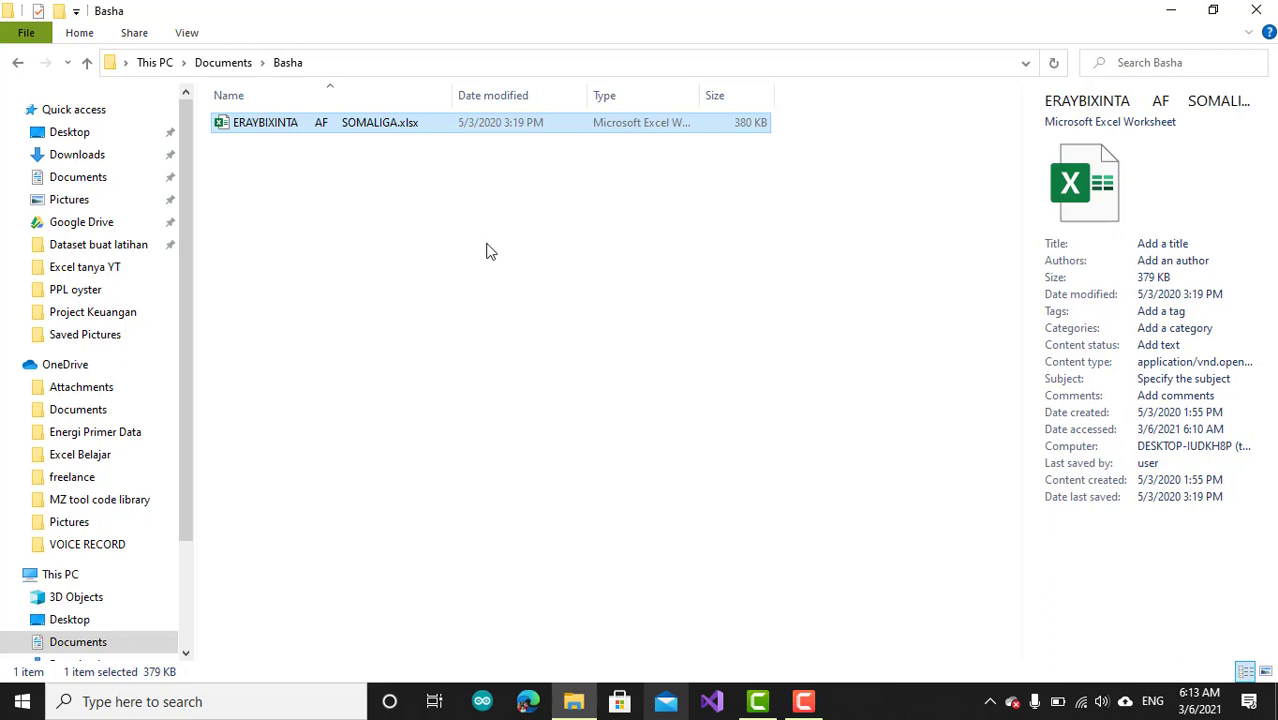
{"action": "left_click", "coordinate": [283, 133]}
{"action": "left_click", "coordinate": [322, 176]}
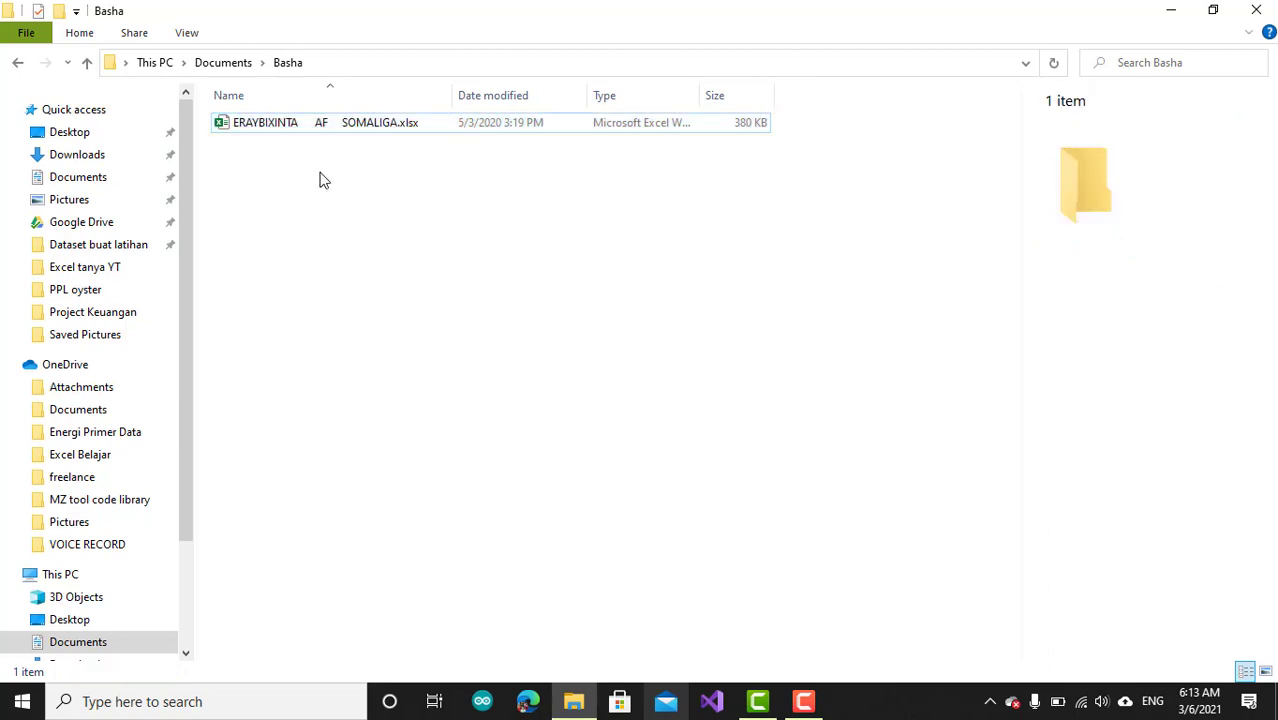
Search Windows for "excel", look over the recent files offered, and launch Excel.
{"action": "left_click", "coordinate": [306, 701]}
{"action": "type", "text": "excel"}
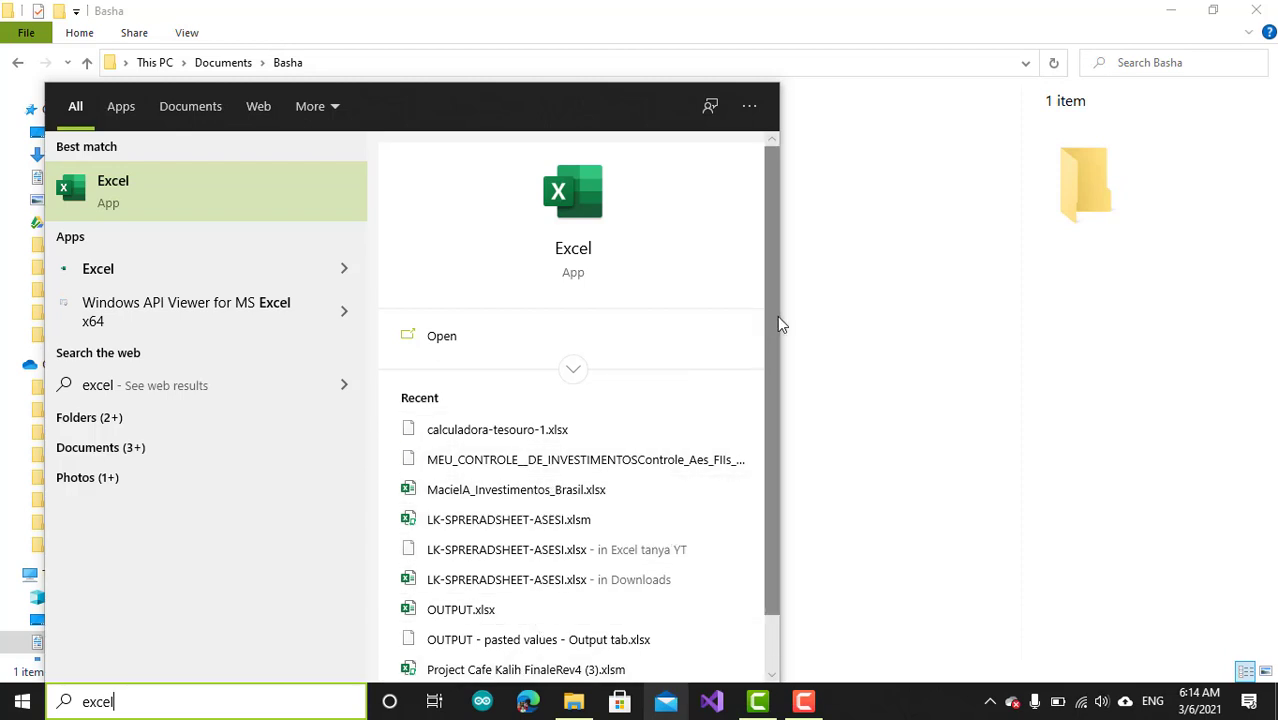
{"action": "left_click_drag", "start_coordinate": [773, 339], "coordinate": [765, 419]}
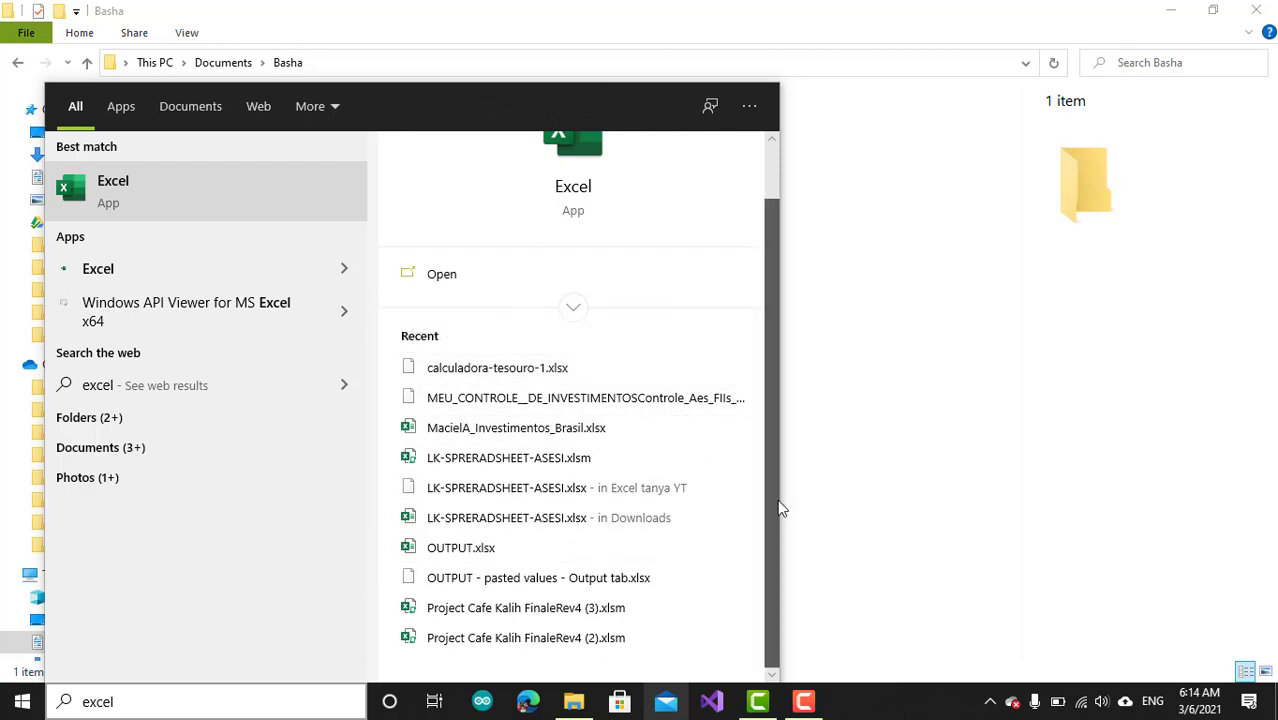
{"action": "left_click", "coordinate": [588, 210]}
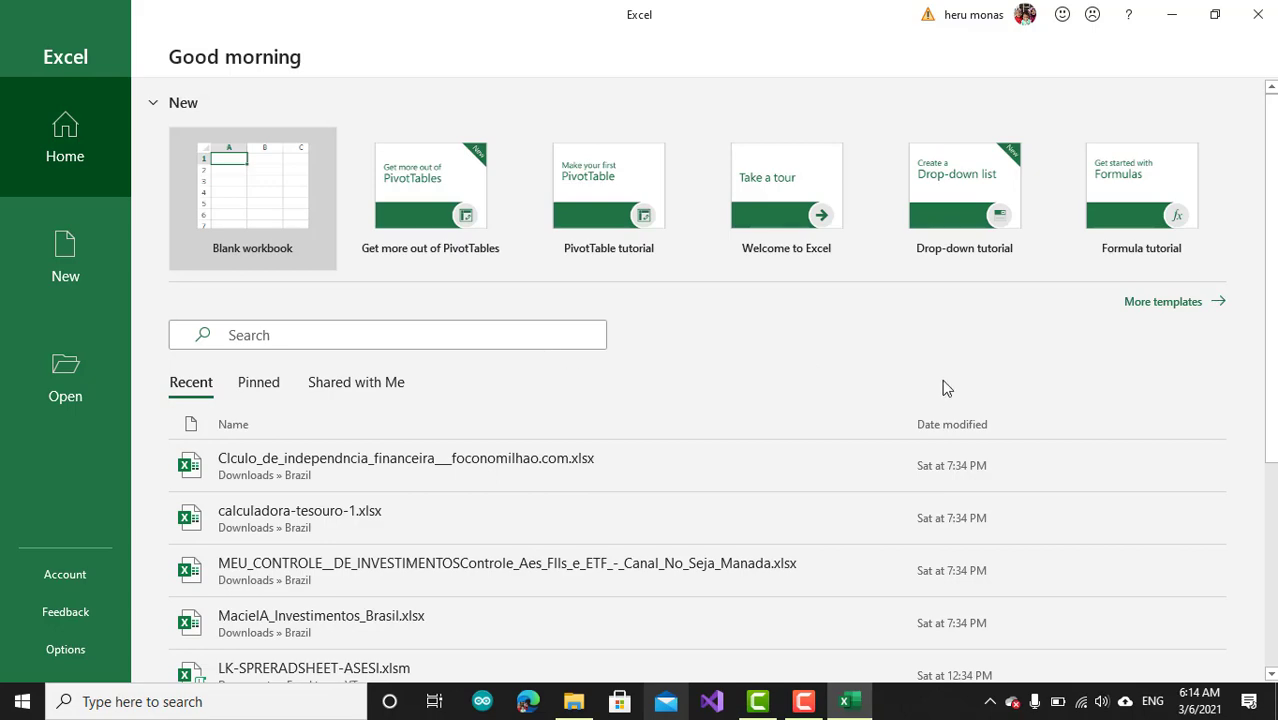
Examine the recent workbooks listed on the Excel start screen.
{"action": "left_click_drag", "start_coordinate": [1272, 181], "coordinate": [1270, 276]}
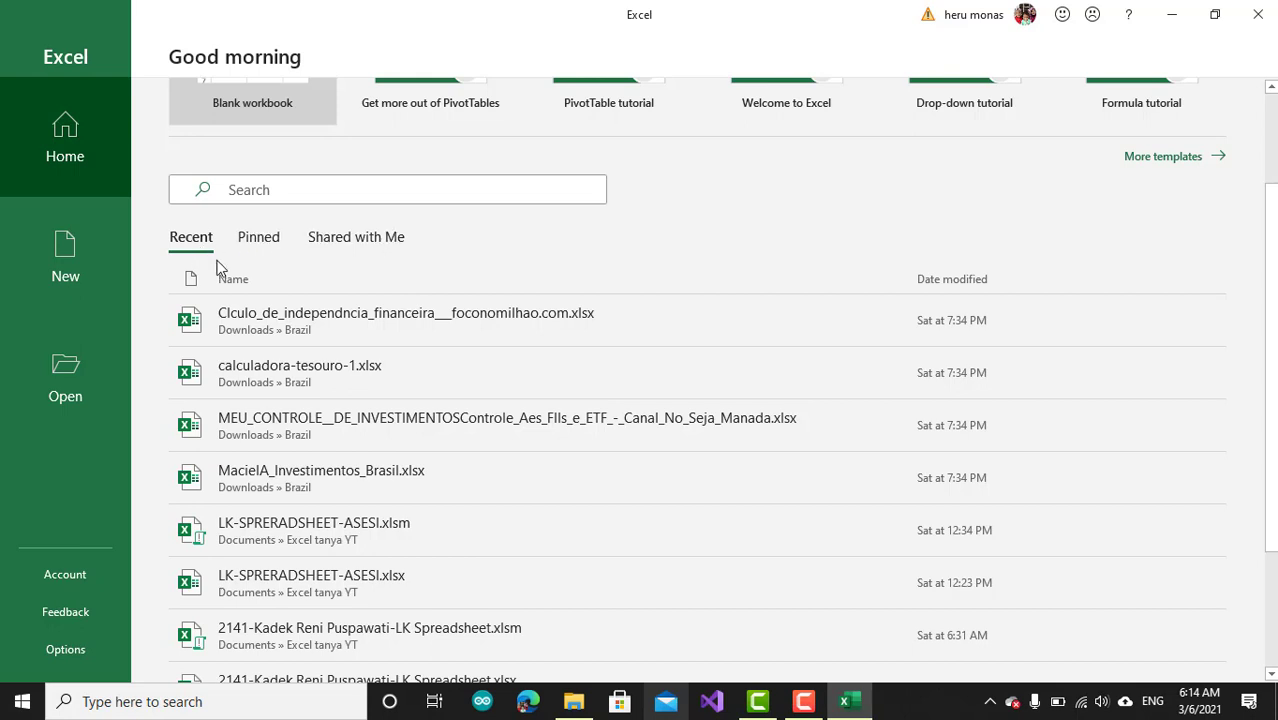
{"action": "left_click", "coordinate": [186, 245]}
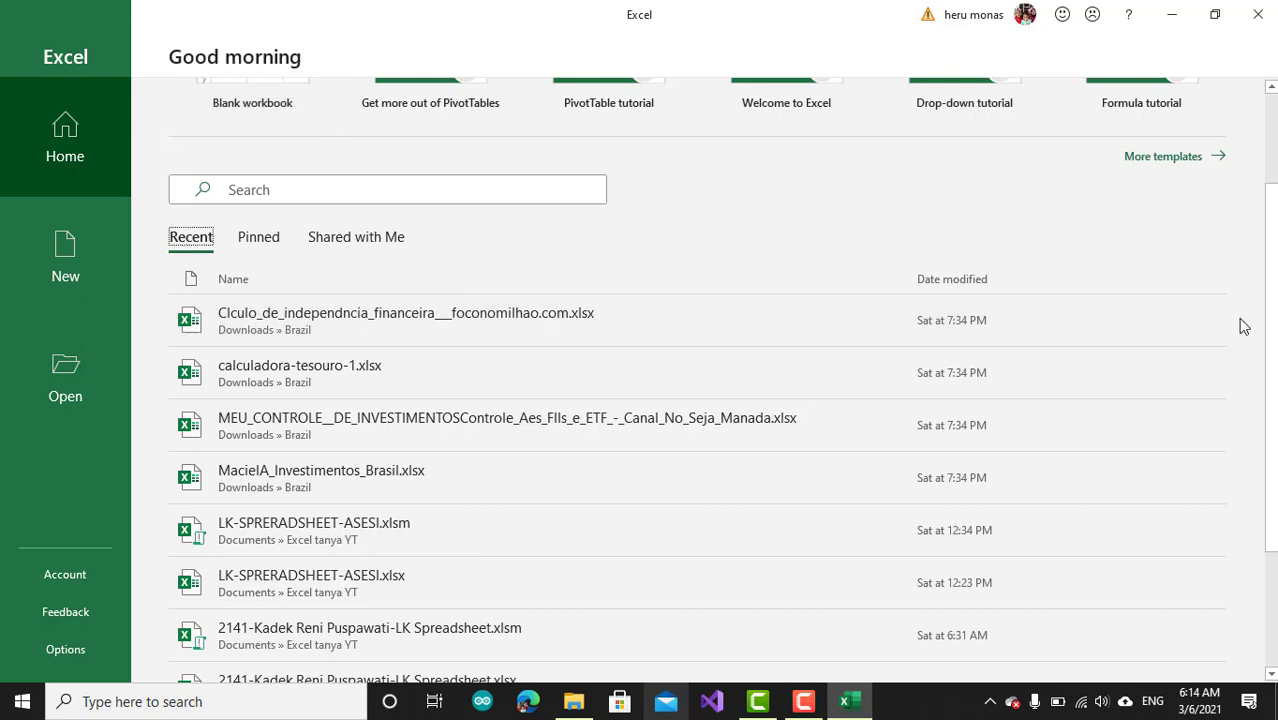
{"action": "scroll", "coordinate": [1268, 348], "scroll_direction": "up", "scroll_amount": 1}
{"action": "scroll", "coordinate": [1268, 348], "scroll_direction": "up", "scroll_amount": 1}
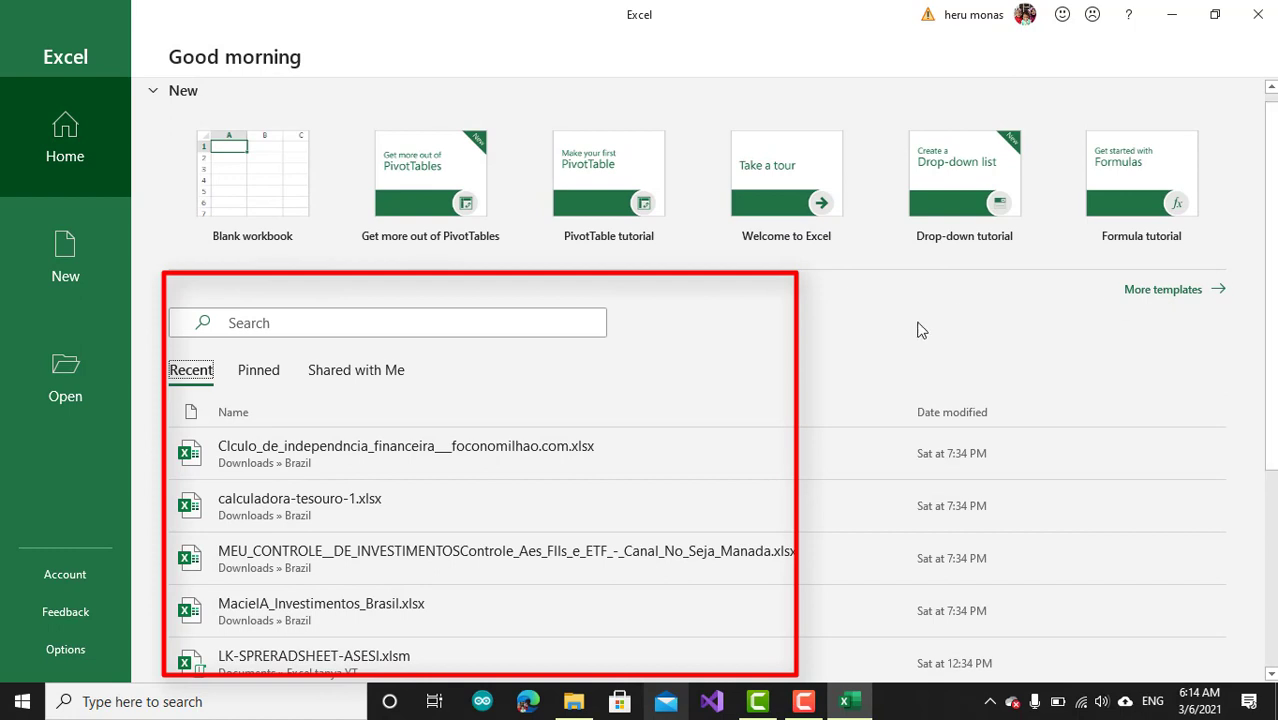
Search Windows for "exce" to compare its recent files with the start screen list, and dismiss the search.
{"action": "left_click", "coordinate": [320, 701]}
{"action": "type", "text": "exce"}
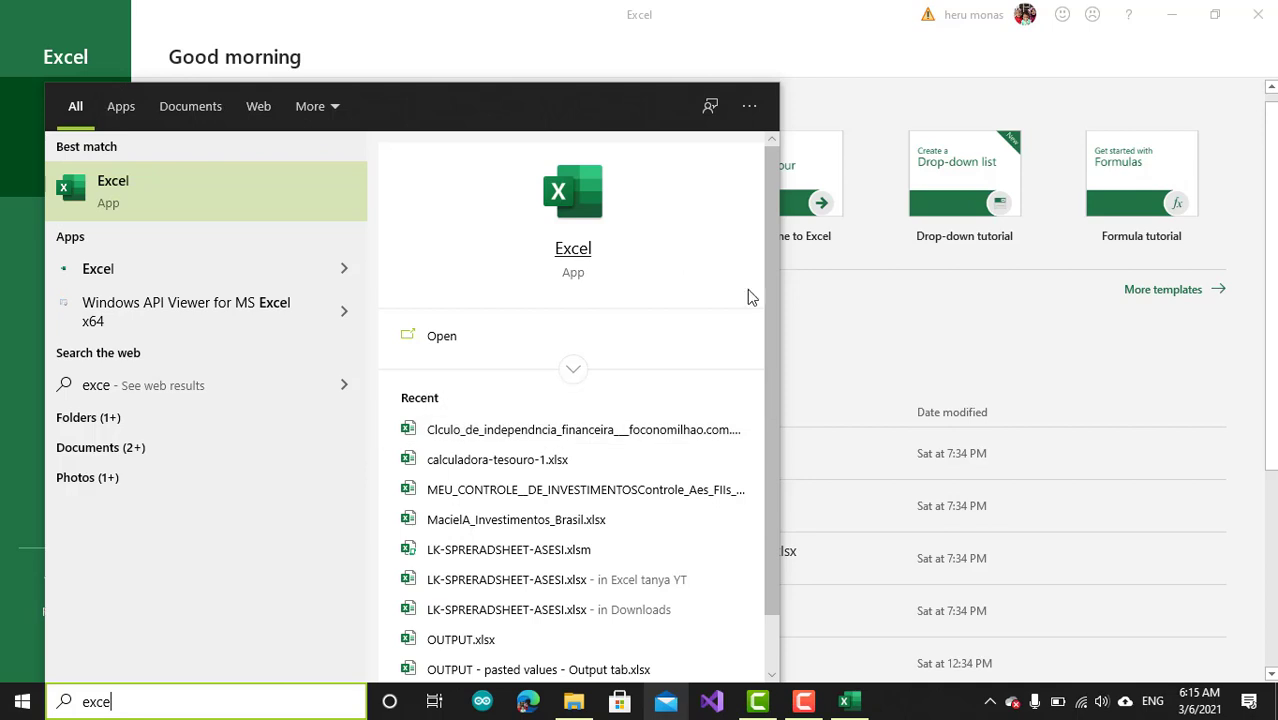
{"action": "left_click", "coordinate": [843, 329]}
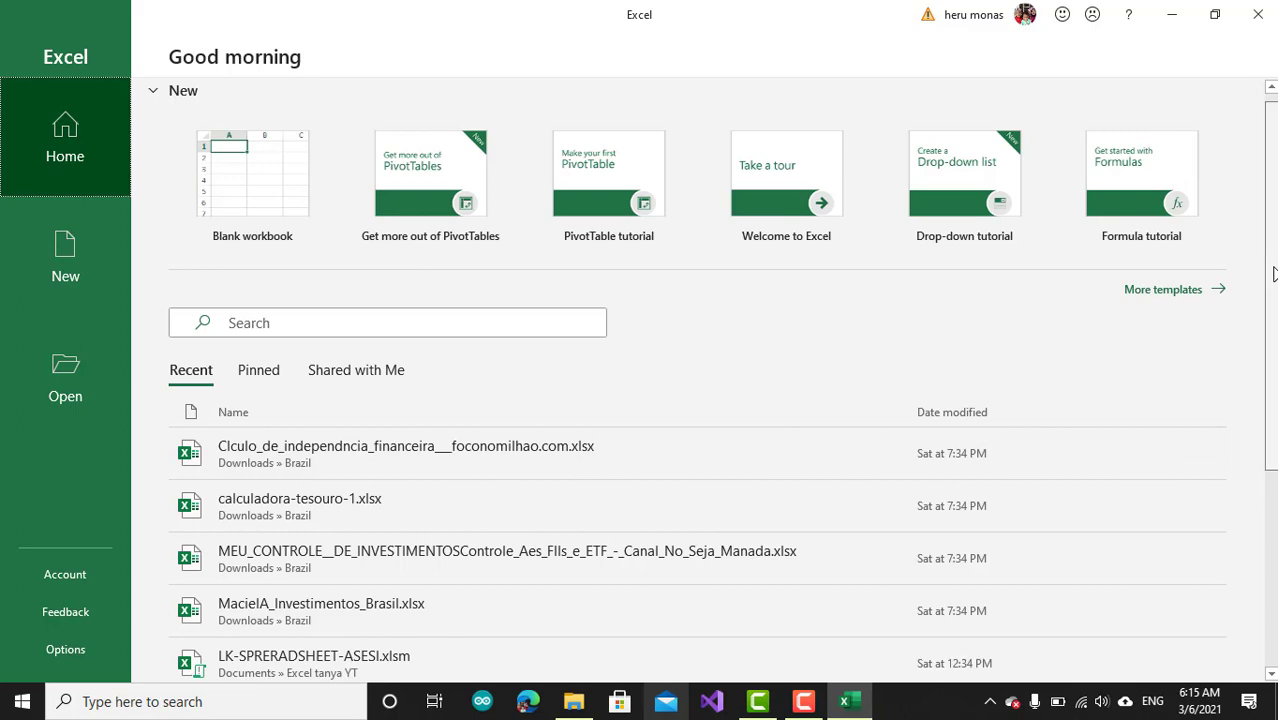
Go to the end of the recent workbooks on the start screen and show more workbooks.
{"action": "left_click_drag", "start_coordinate": [1273, 272], "coordinate": [1263, 412]}
{"action": "scroll", "coordinate": [1262, 462], "scroll_direction": "down", "scroll_amount": 1}
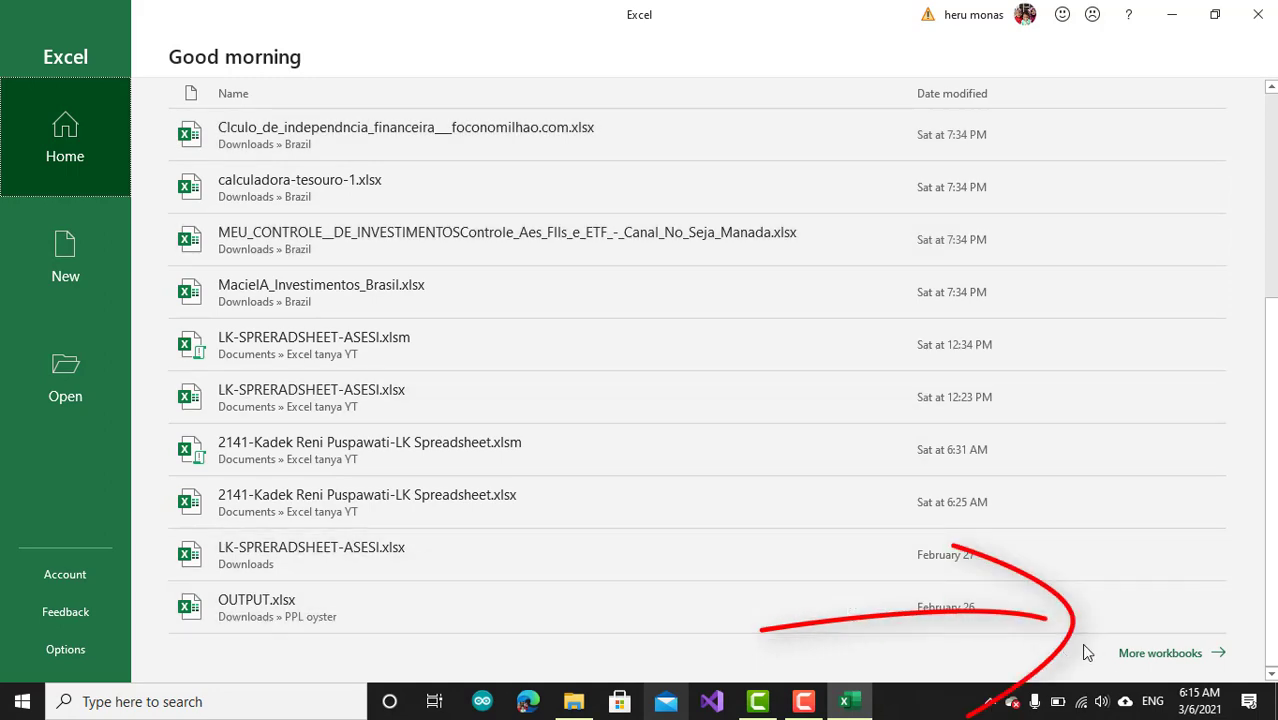
{"action": "left_click", "coordinate": [1158, 662]}
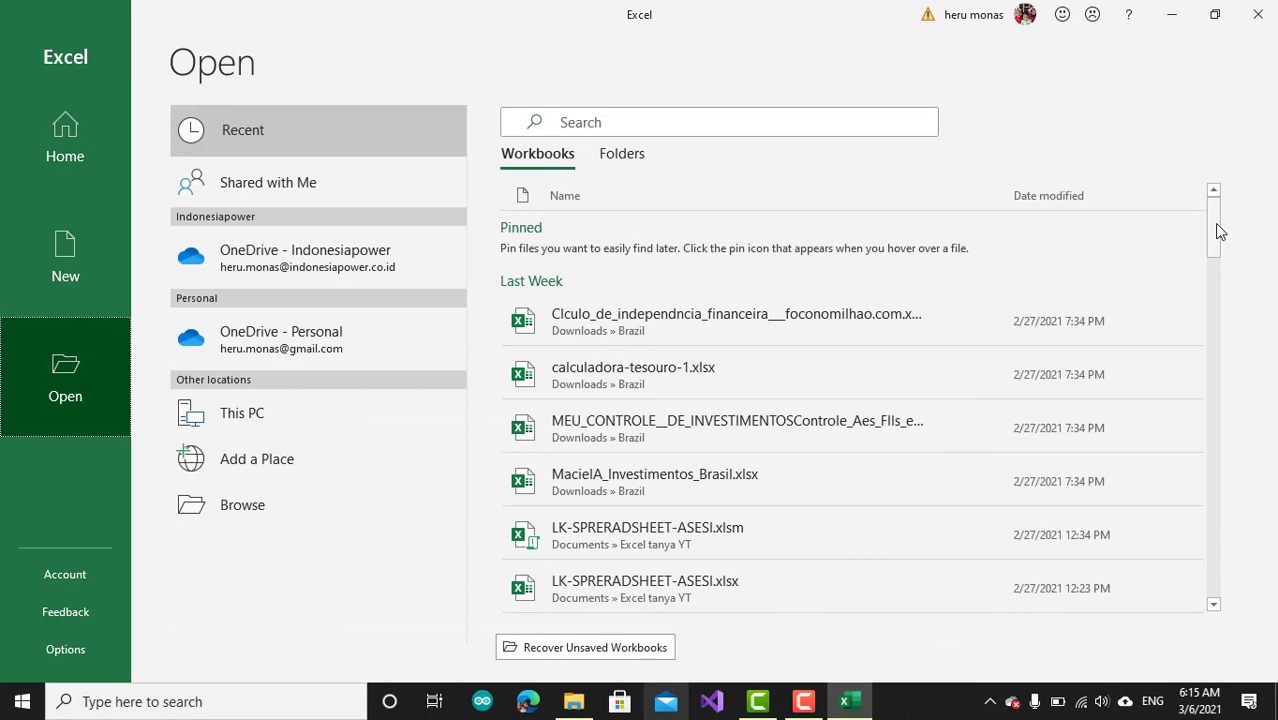
{"action": "mouse_move", "coordinate": [1218, 229]}
{"action": "left_mouse_down"}
{"action": "mouse_move", "coordinate": [1216, 571]}
{"action": "mouse_move", "coordinate": [1216, 228]}
{"action": "left_mouse_up"}
Search the workbooks on the Open page for "tuo" and for "LK", clearing the search after each.
{"action": "left_click", "coordinate": [609, 122]}
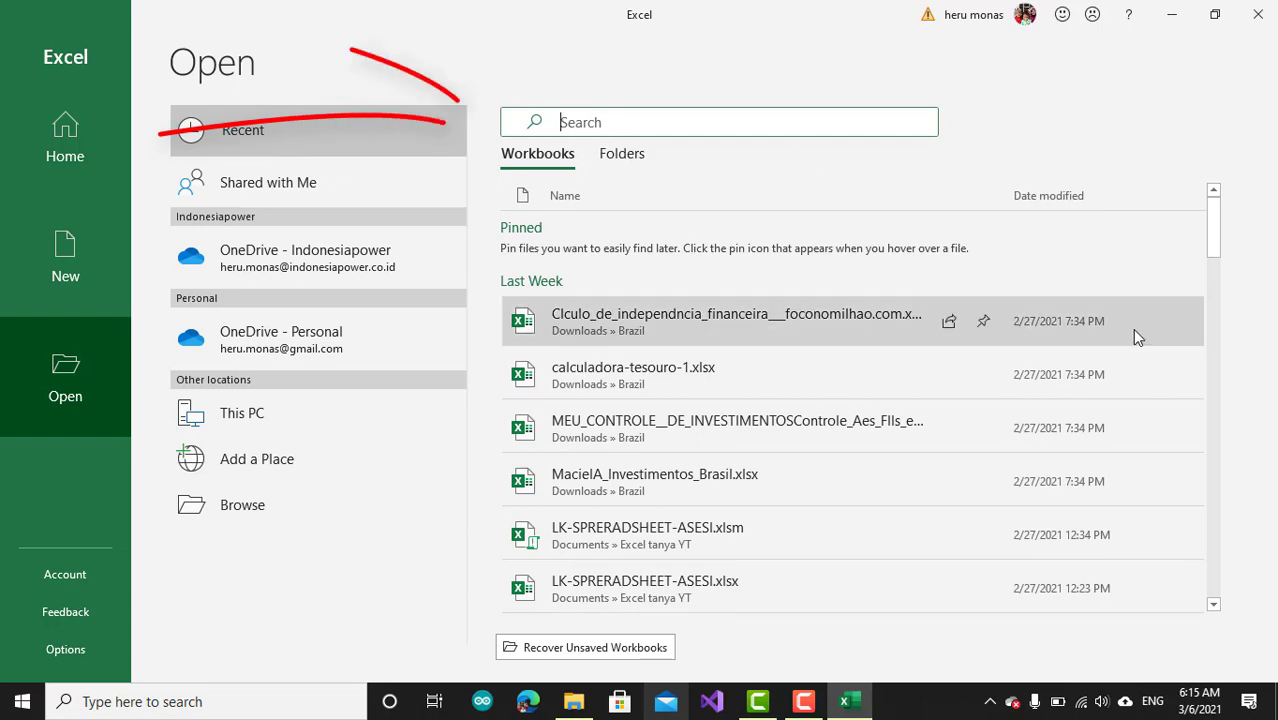
{"action": "mouse_move", "coordinate": [1213, 248]}
{"action": "left_mouse_down"}
{"action": "mouse_move", "coordinate": [1207, 385]}
{"action": "mouse_move", "coordinate": [1230, 247]}
{"action": "left_mouse_up"}
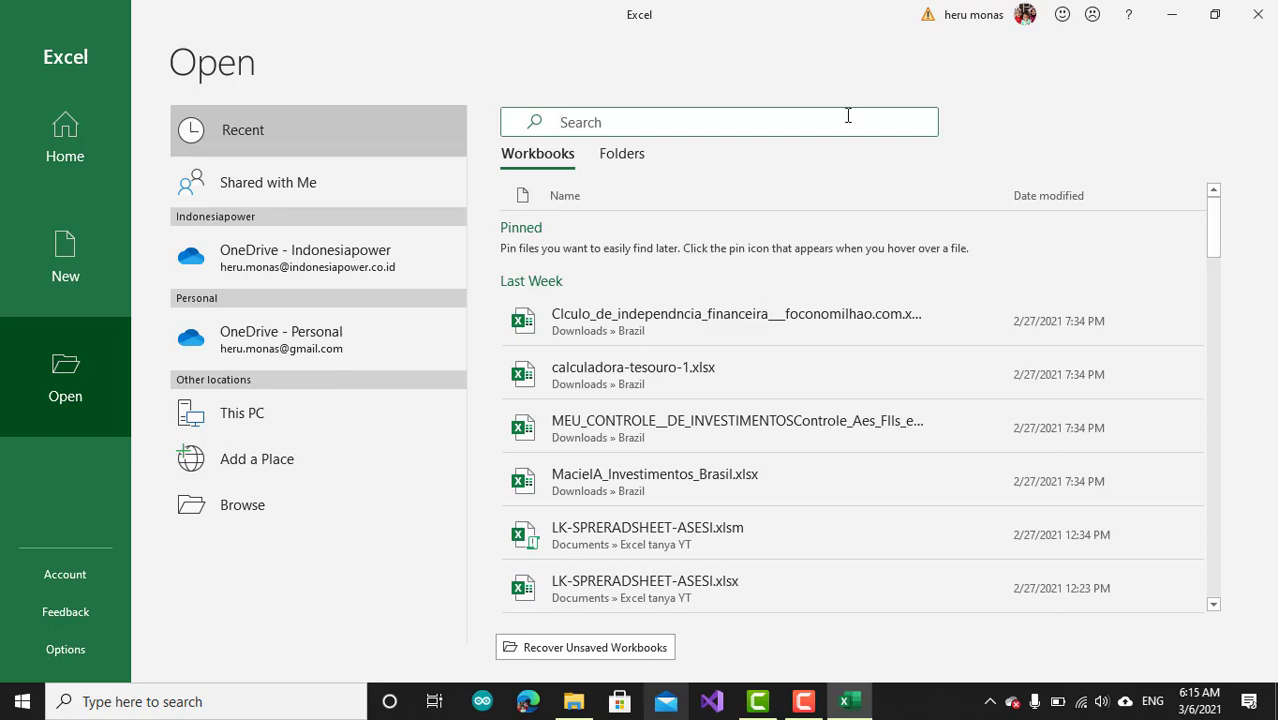
{"action": "type", "text": "tuo"}
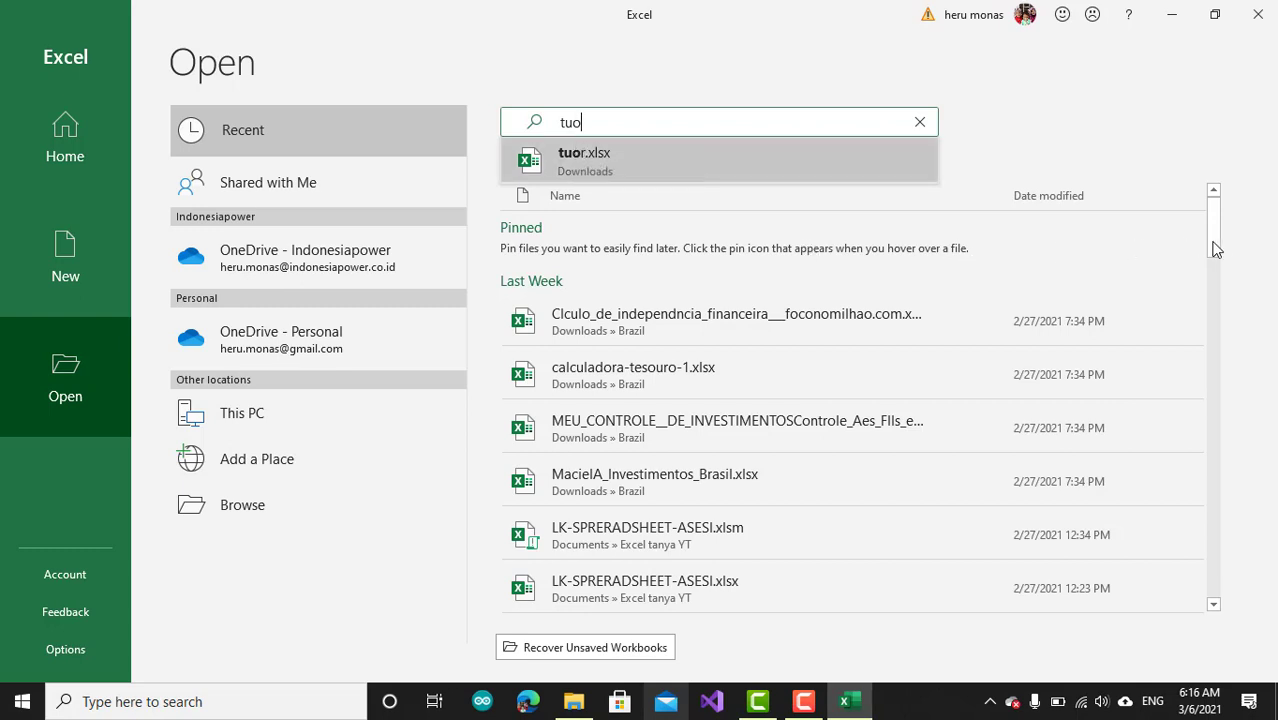
{"action": "mouse_move", "coordinate": [1215, 248]}
{"action": "left_mouse_down"}
{"action": "mouse_move", "coordinate": [1214, 311]}
{"action": "mouse_move", "coordinate": [1224, 230]}
{"action": "left_mouse_up"}
{"action": "left_click", "coordinate": [818, 136]}
{"action": "key", "text": "BackSpace"}
{"action": "key", "text": "BackSpace"}
{"action": "key", "text": "BackSpace"}
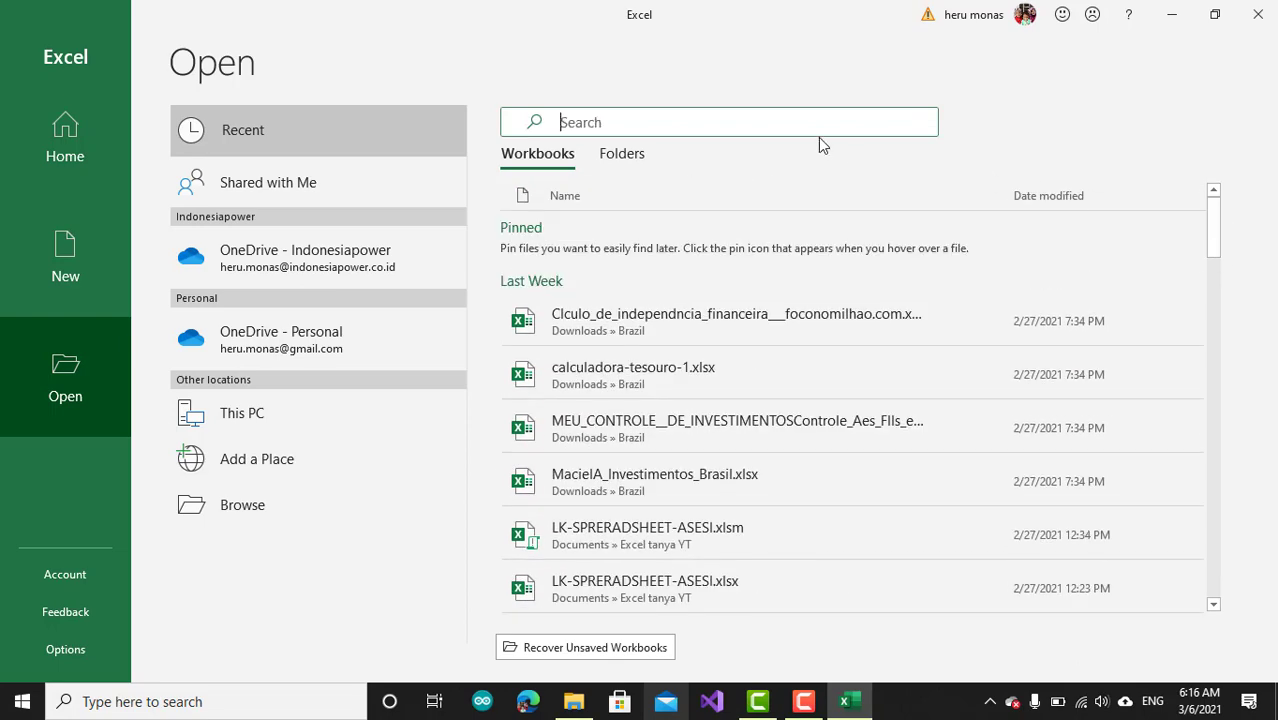
{"action": "type", "text": "LK"}
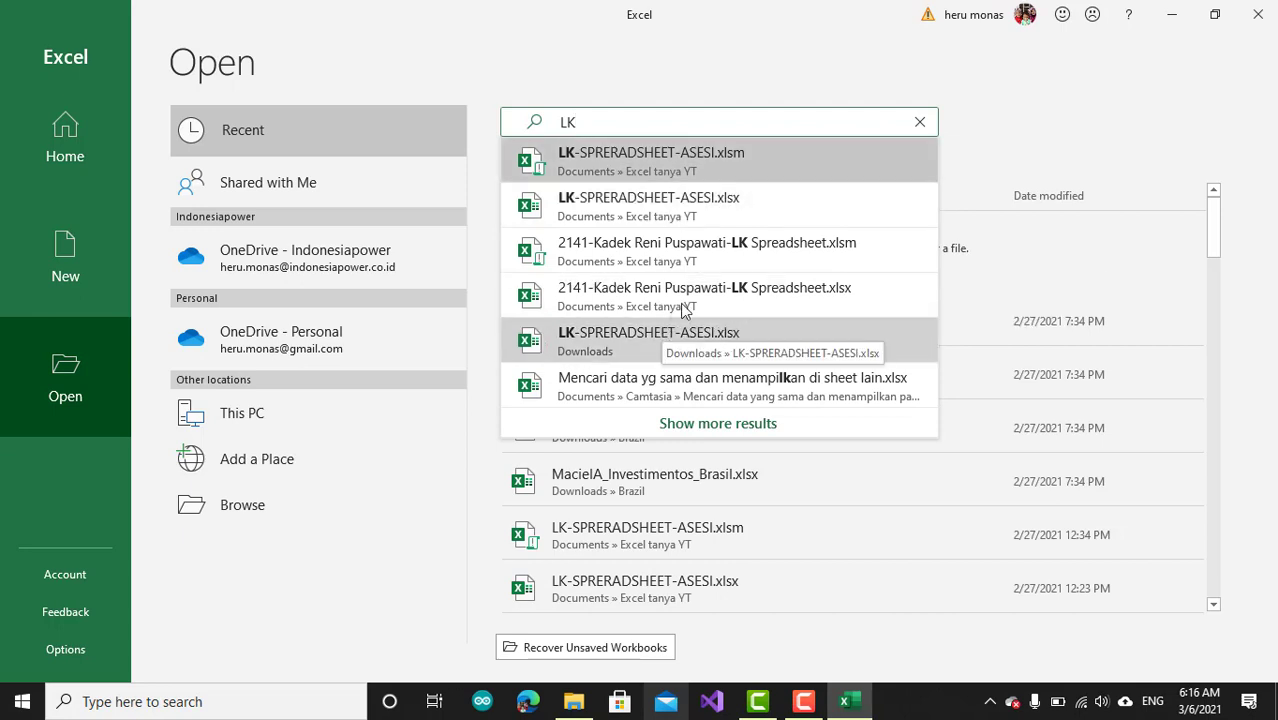
{"action": "left_click", "coordinate": [919, 123]}
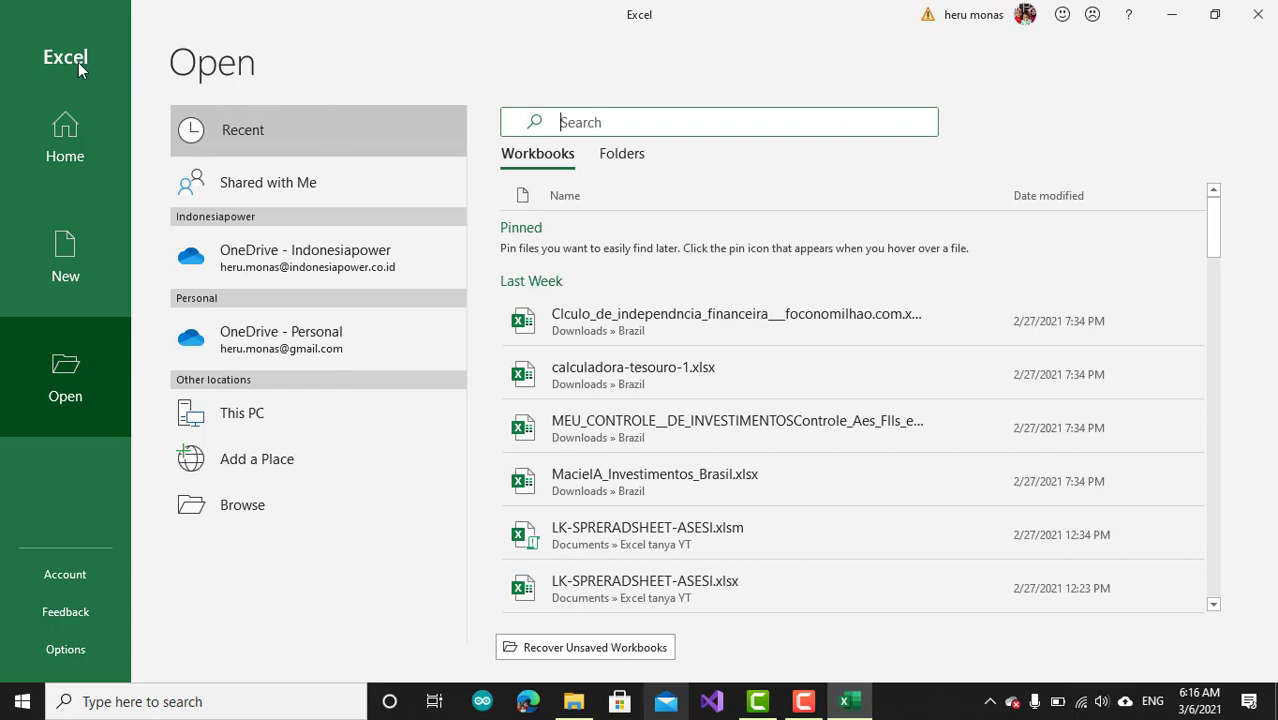
Create a blank workbook and name it "File penting 1" for saving.
{"action": "left_click", "coordinate": [65, 138]}
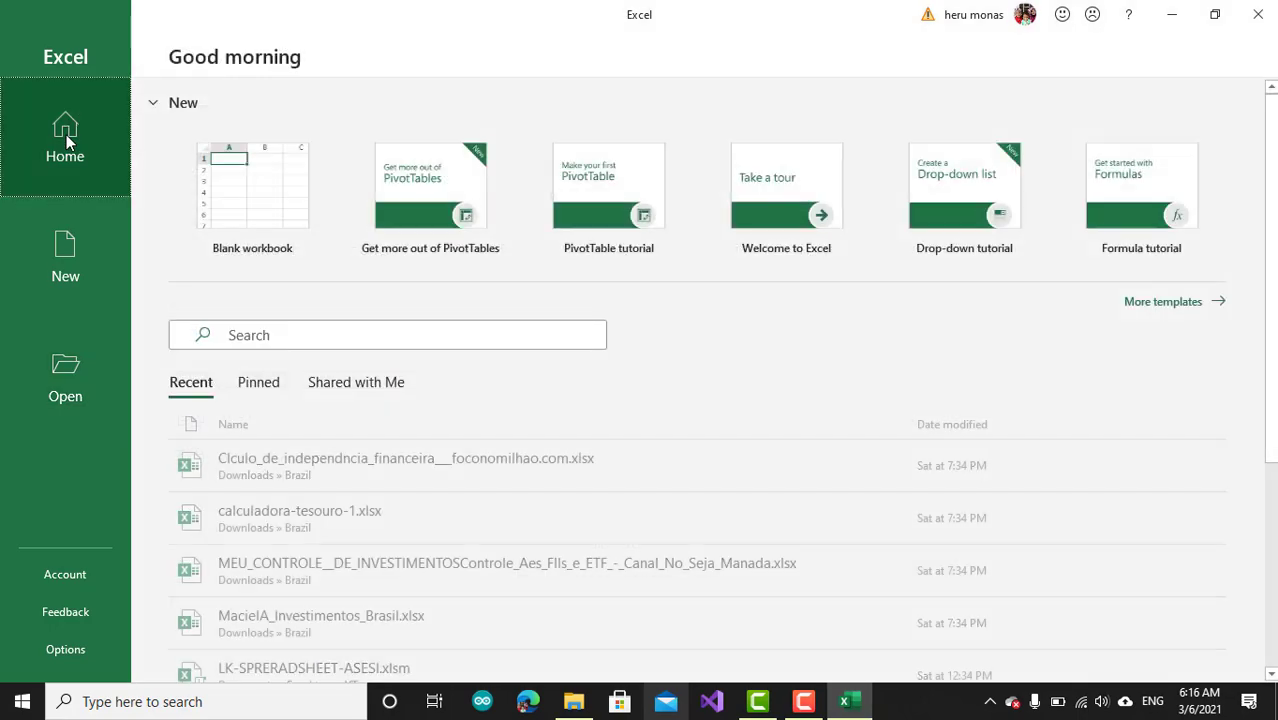
{"action": "left_click", "coordinate": [275, 232]}
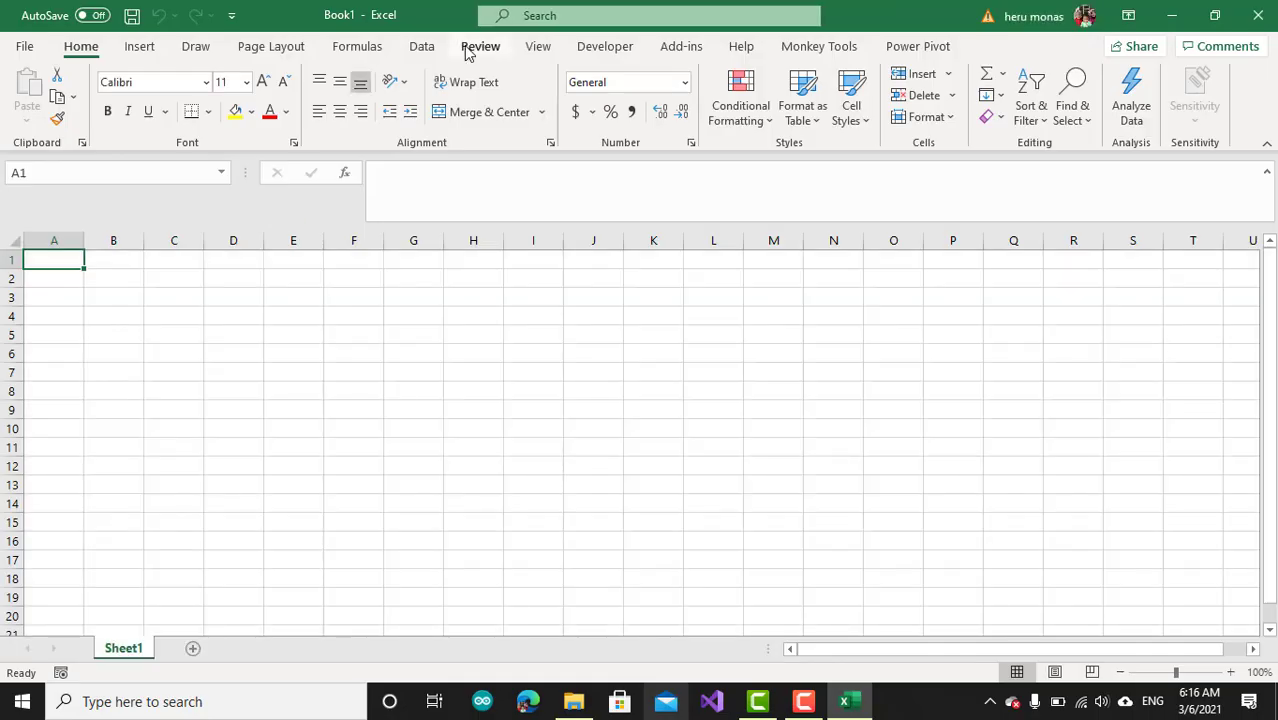
{"action": "key", "text": "ctrl+s"}
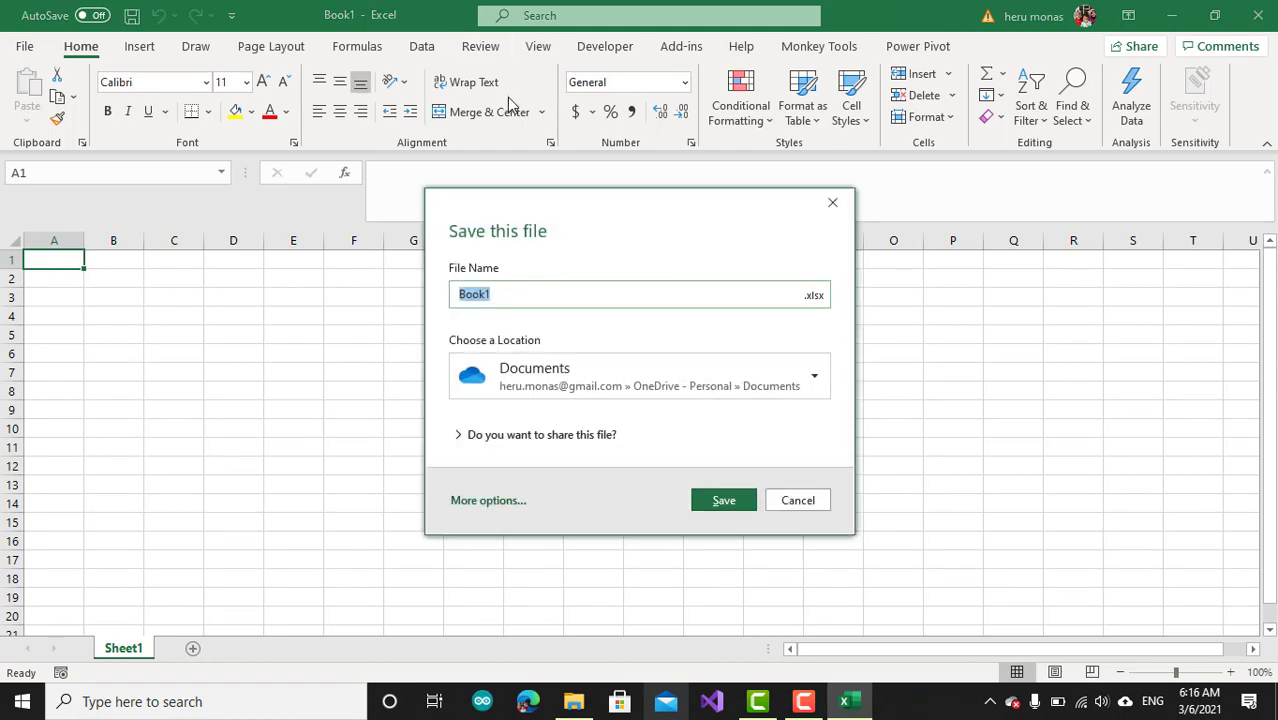
{"action": "type", "text": "D"}
{"action": "key", "text": "BackSpace"}
{"action": "type", "text": "File penting 1"}
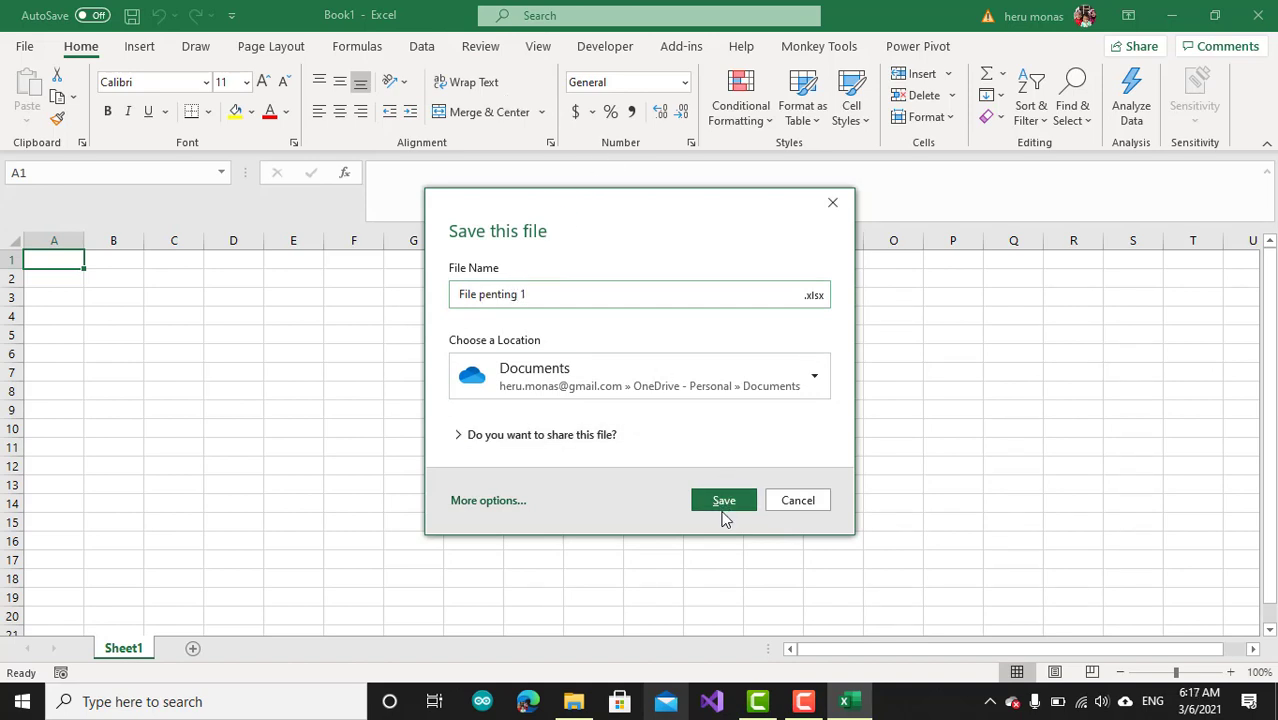
Save the workbook in the Documents folder on This PC instead of OneDrive, and close it.
{"action": "left_click", "coordinate": [534, 440]}
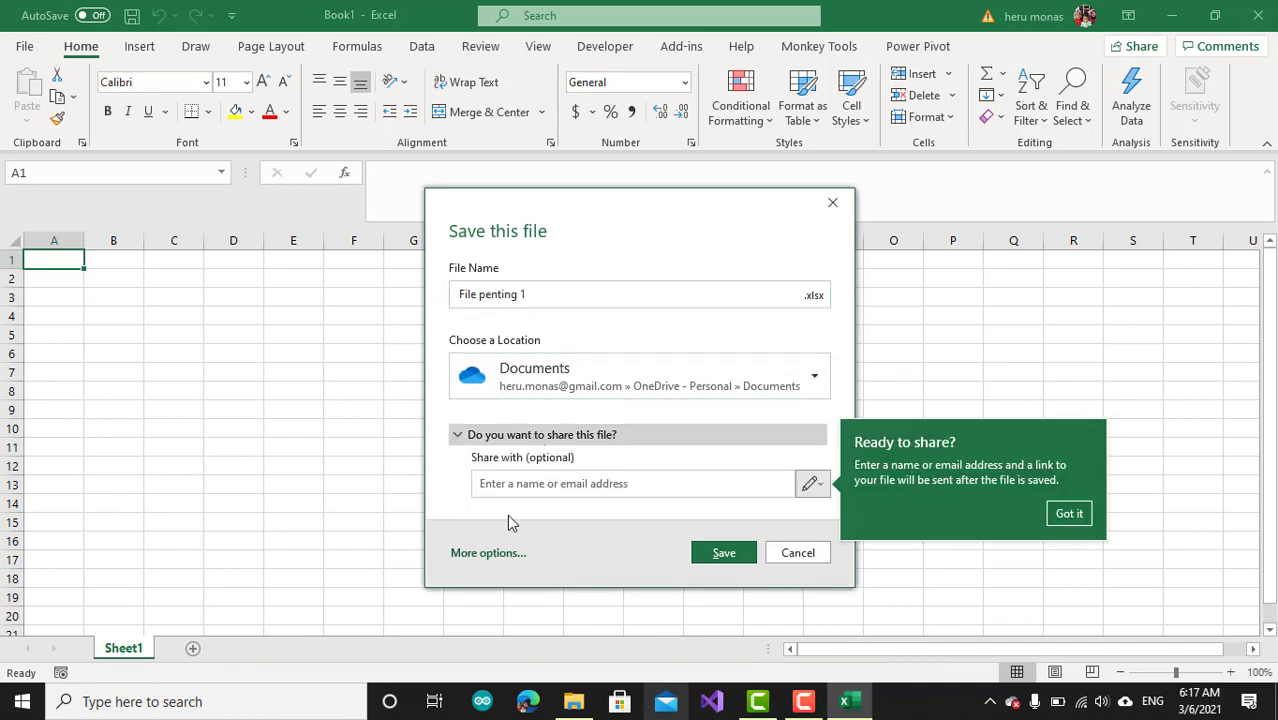
{"action": "left_click", "coordinate": [786, 342]}
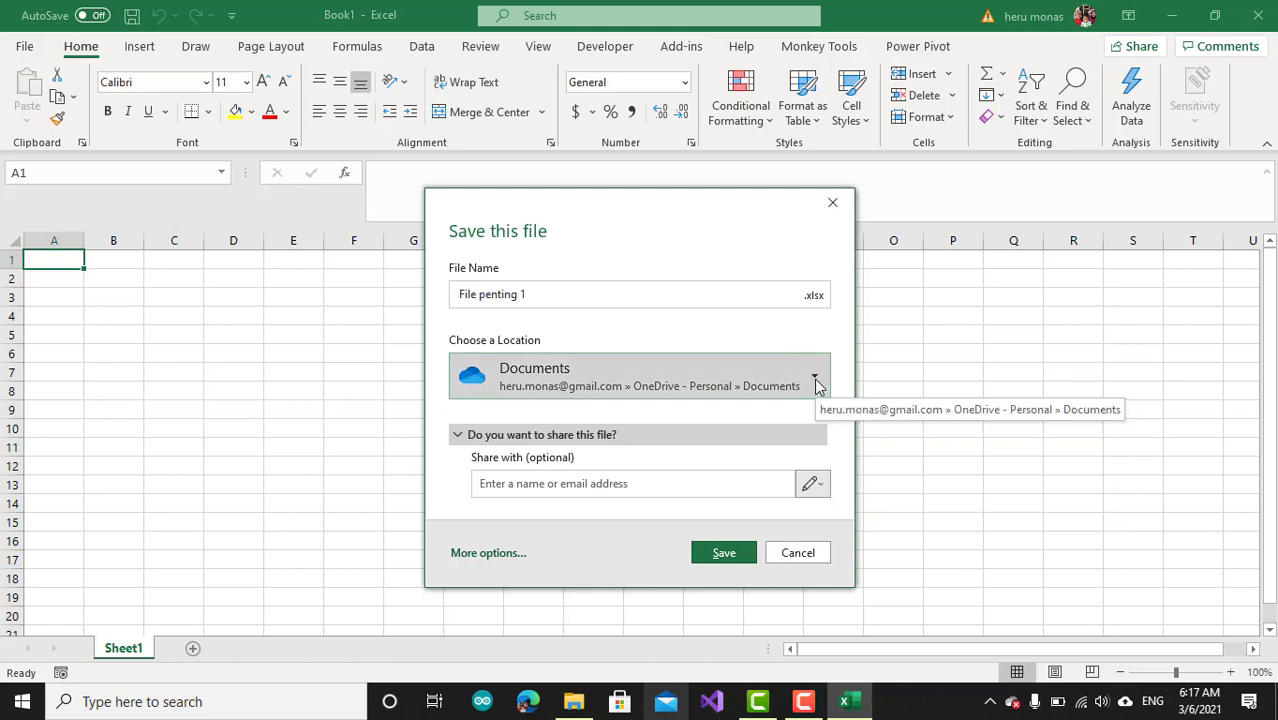
{"action": "left_click", "coordinate": [472, 556]}
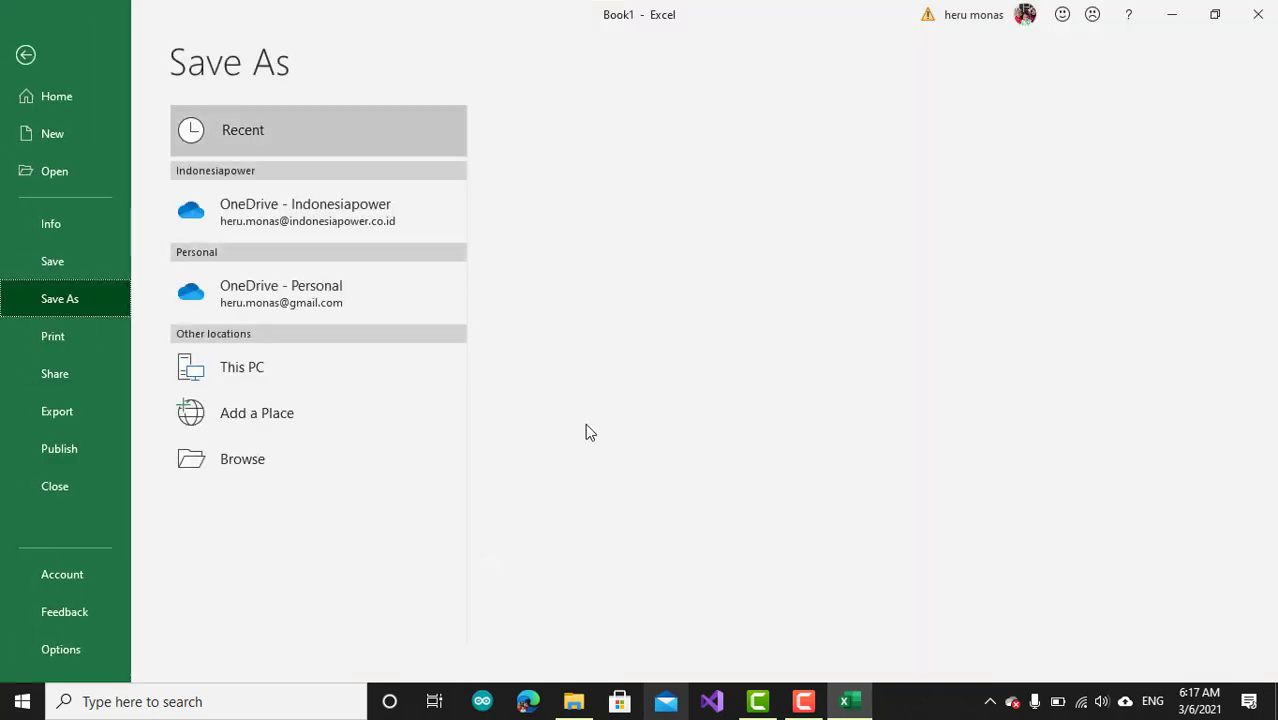
{"action": "left_click", "coordinate": [237, 463]}
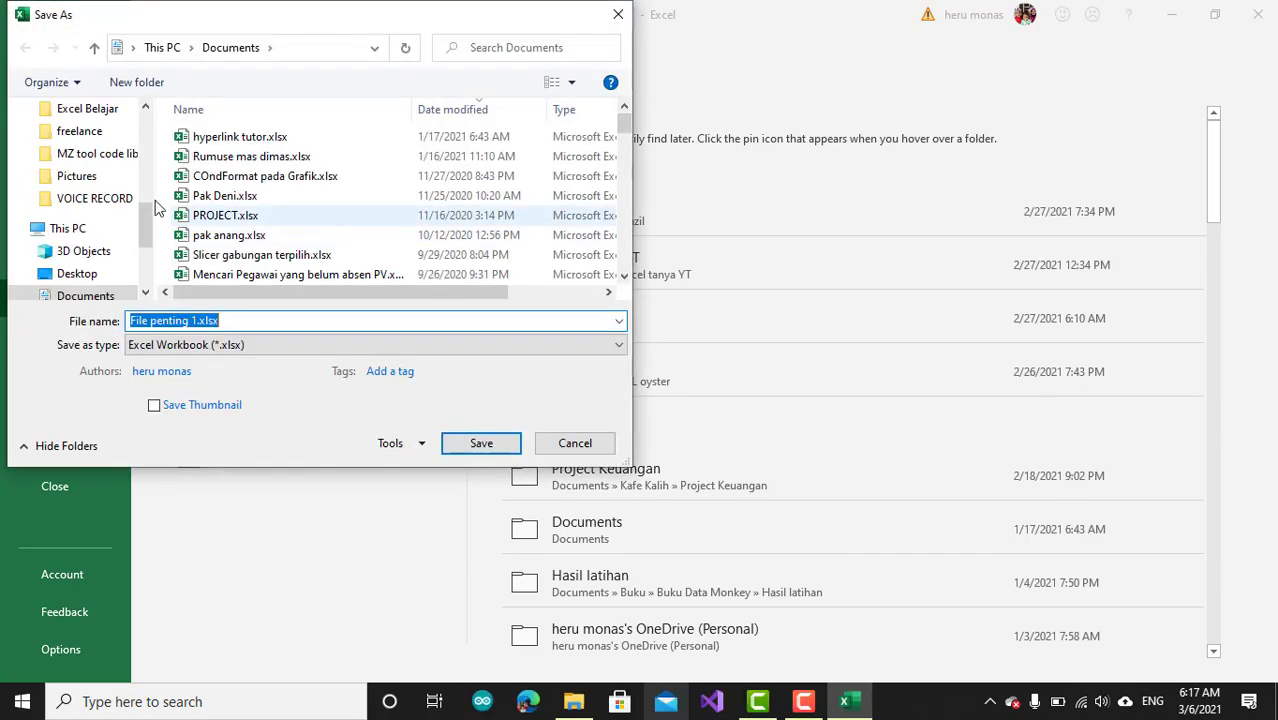
{"action": "left_click", "coordinate": [86, 296]}
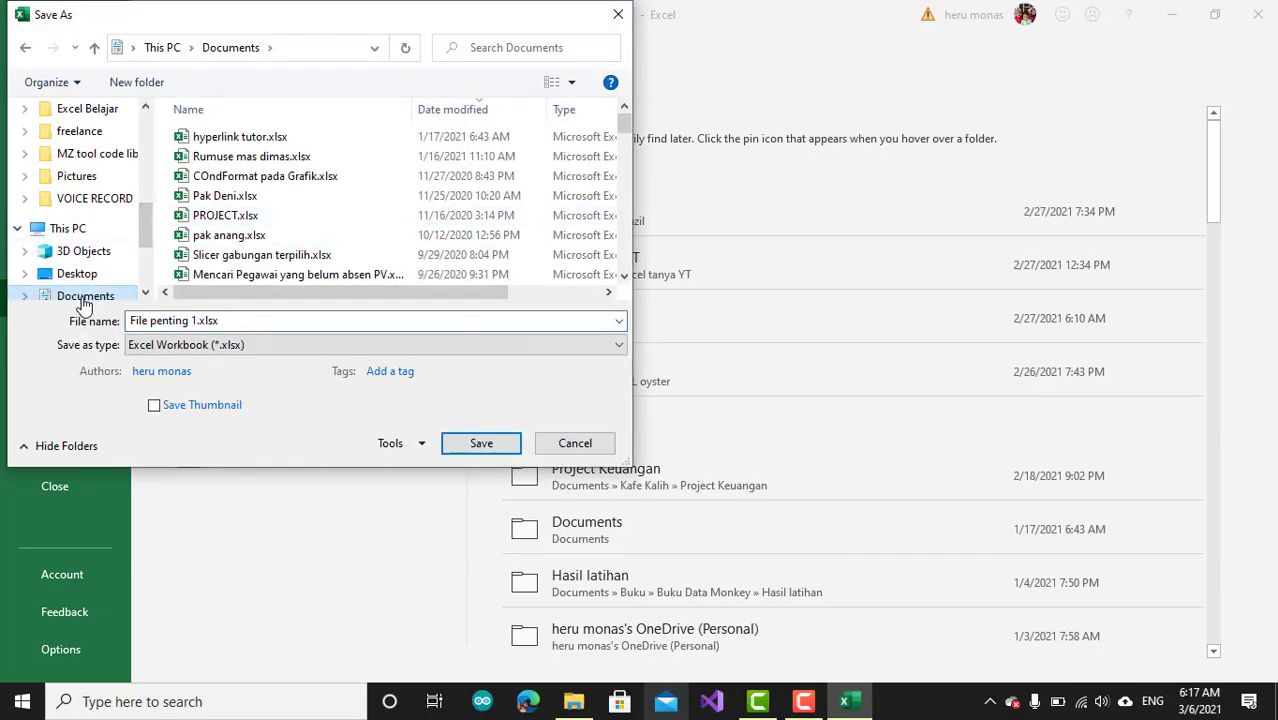
{"action": "left_click", "coordinate": [466, 443]}
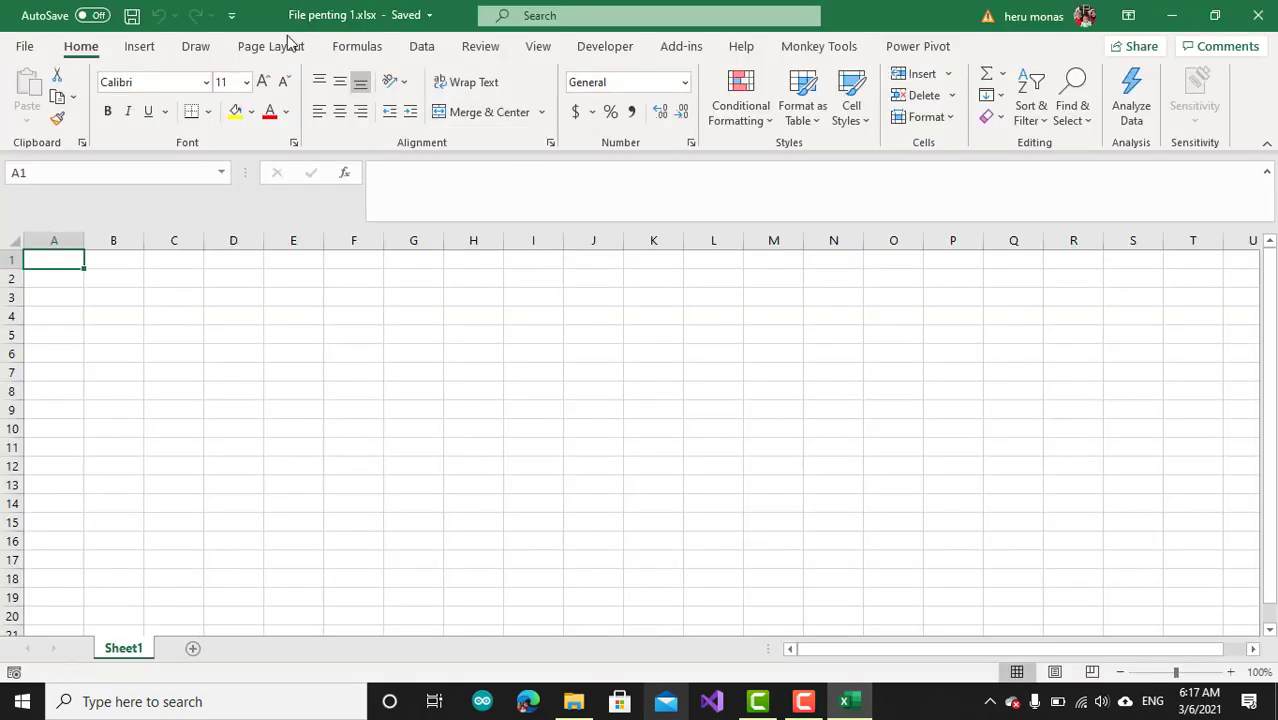
{"action": "left_click", "coordinate": [780, 310]}
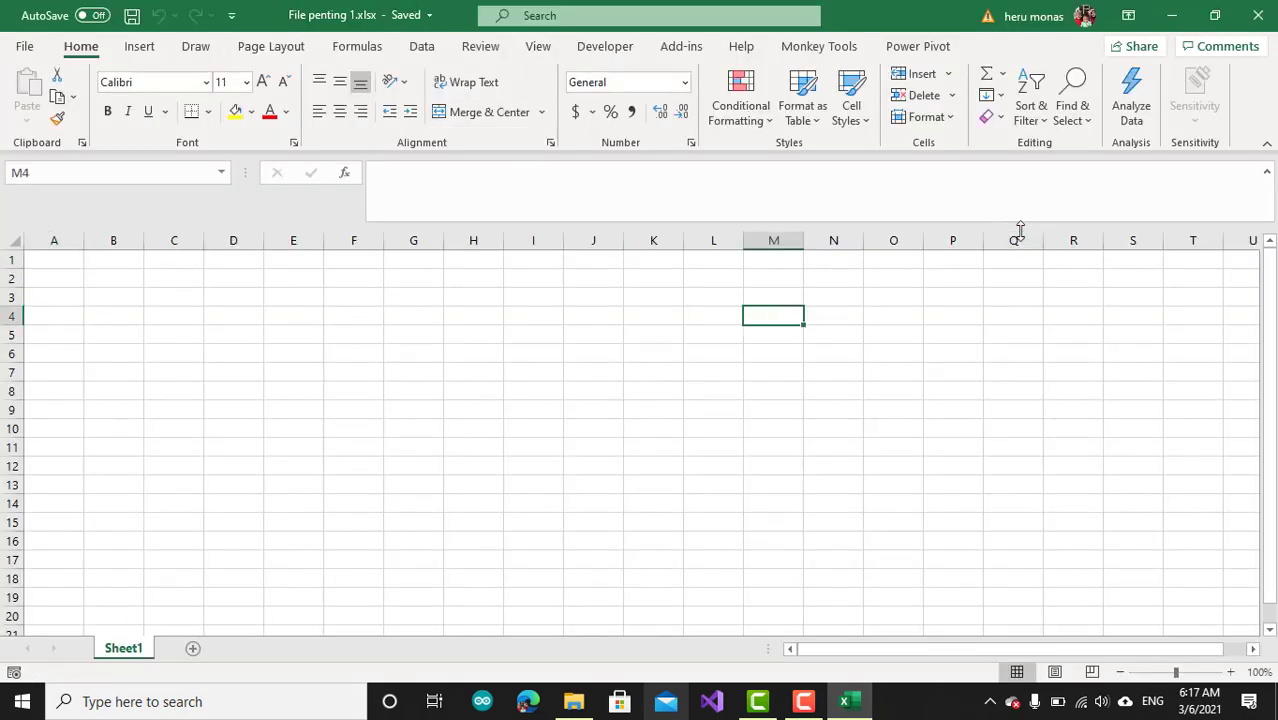
{"action": "left_click", "coordinate": [1262, 14]}
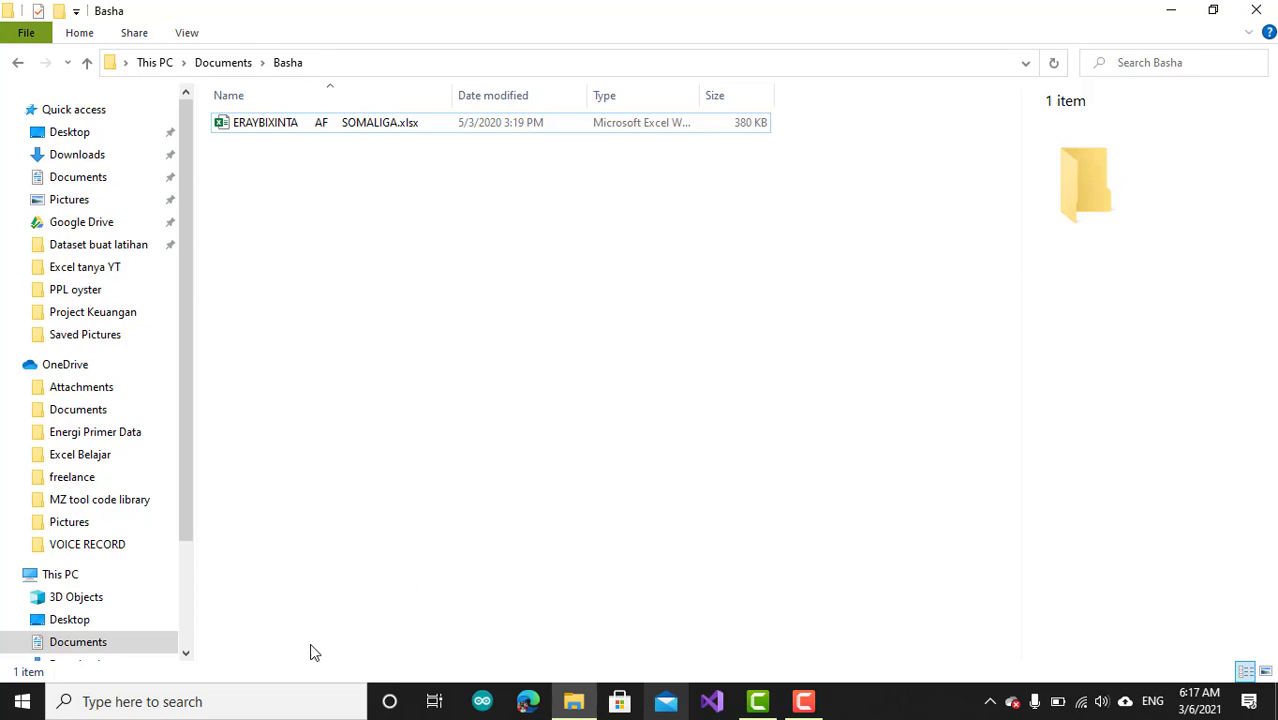
Find Excel through the Windows search with "exce" and start it.
{"action": "left_click", "coordinate": [286, 698]}
{"action": "type", "text": "exce"}
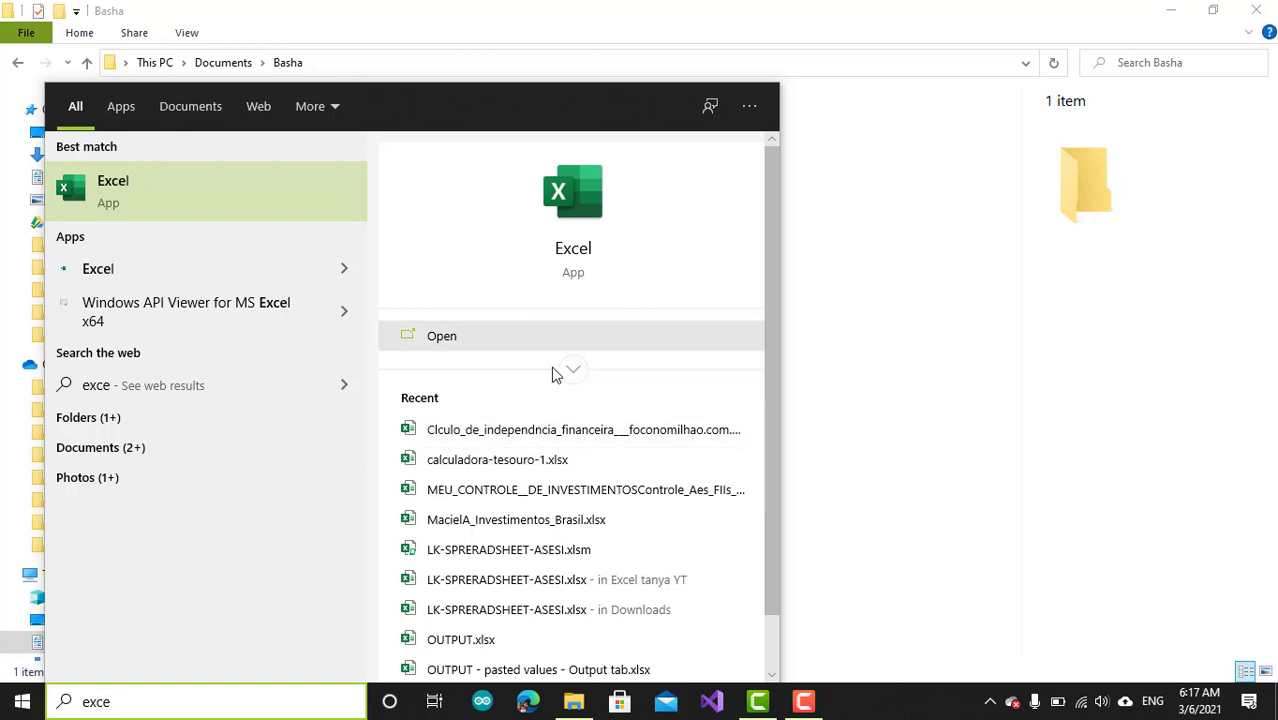
{"action": "left_click", "coordinate": [579, 221]}
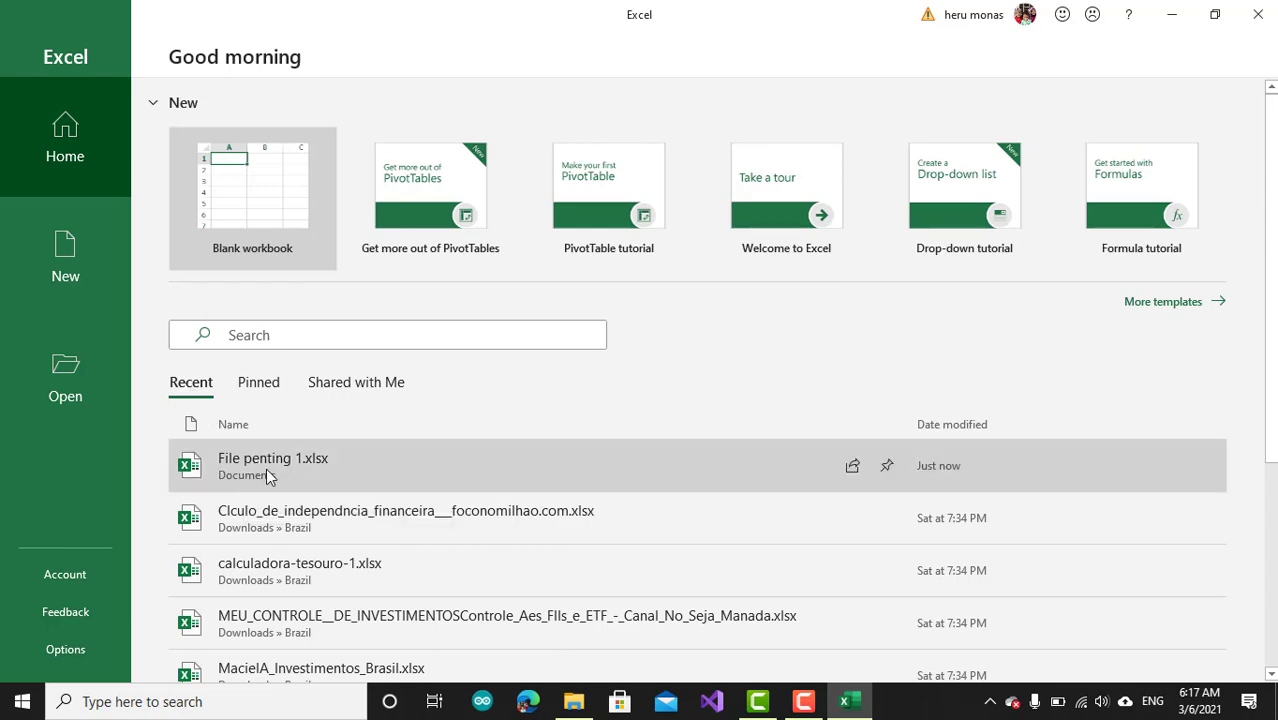
Search the workbooks on the start screen for "pentin", dismiss the suggestions and clear the search.
{"action": "left_click", "coordinate": [433, 336]}
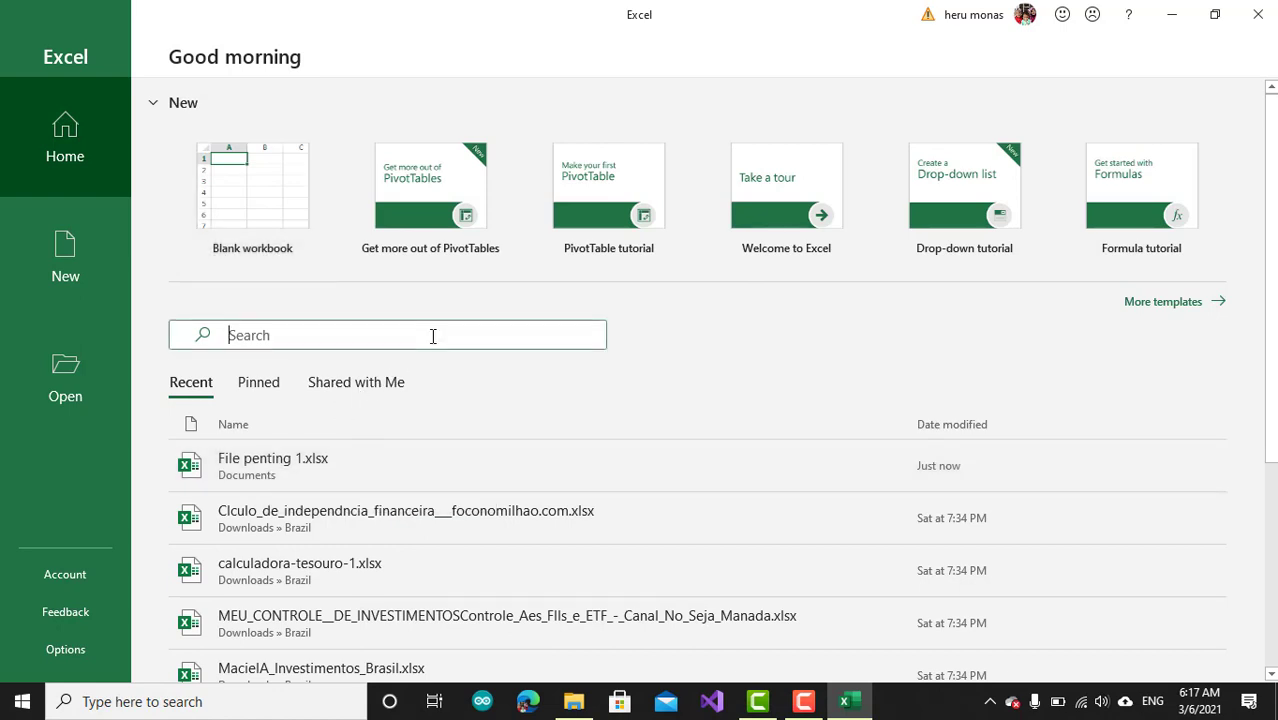
{"action": "type", "text": "pentin"}
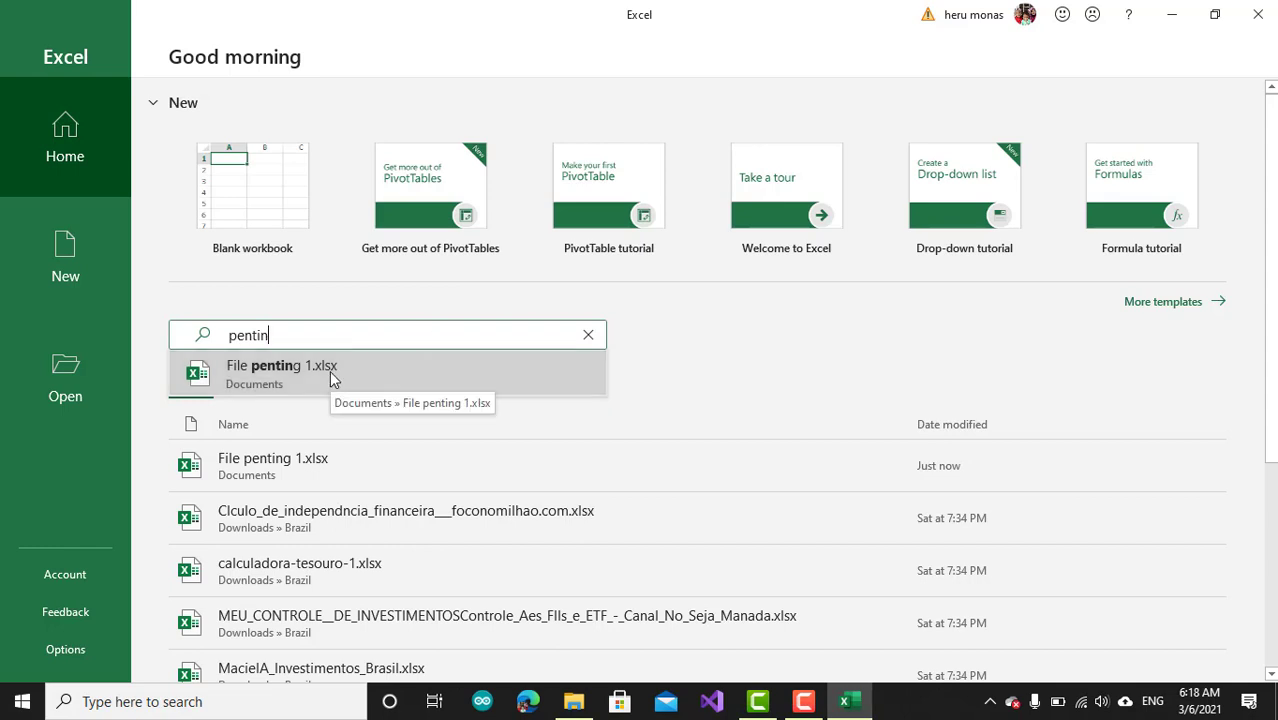
{"action": "left_click", "coordinate": [691, 361]}
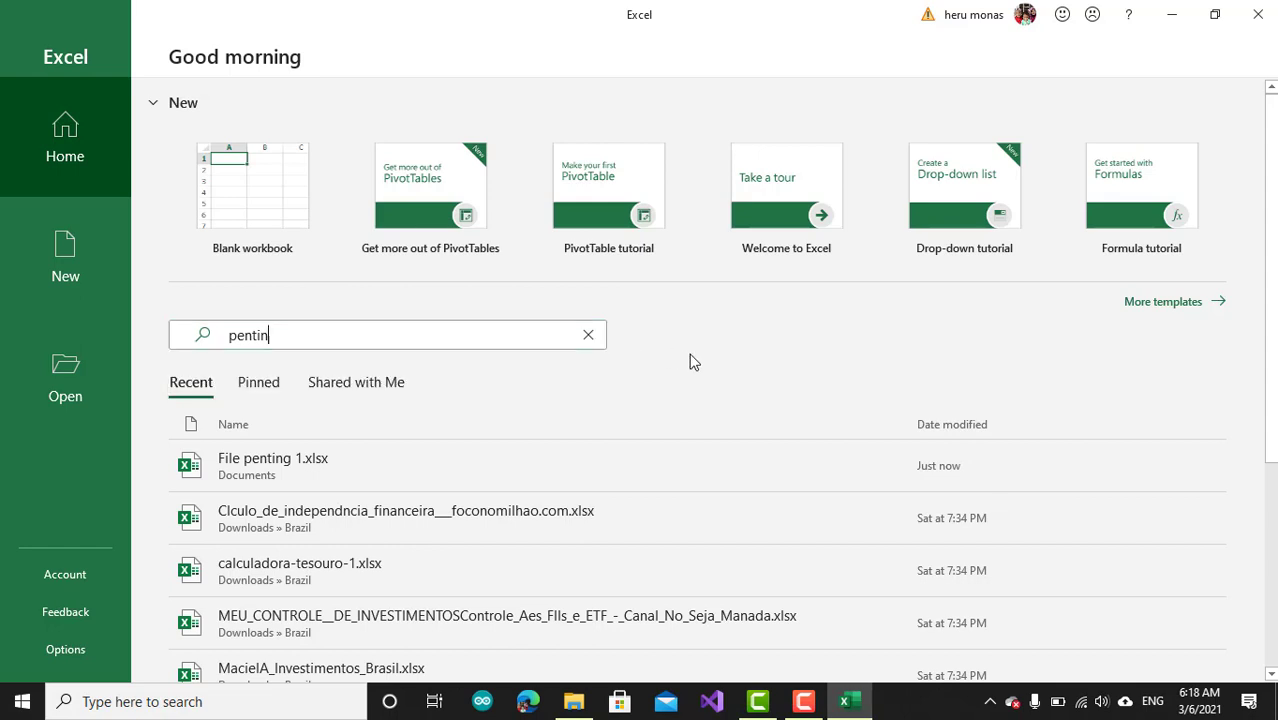
{"action": "double_click", "coordinate": [510, 334]}
{"action": "key", "text": "BackSpace"}
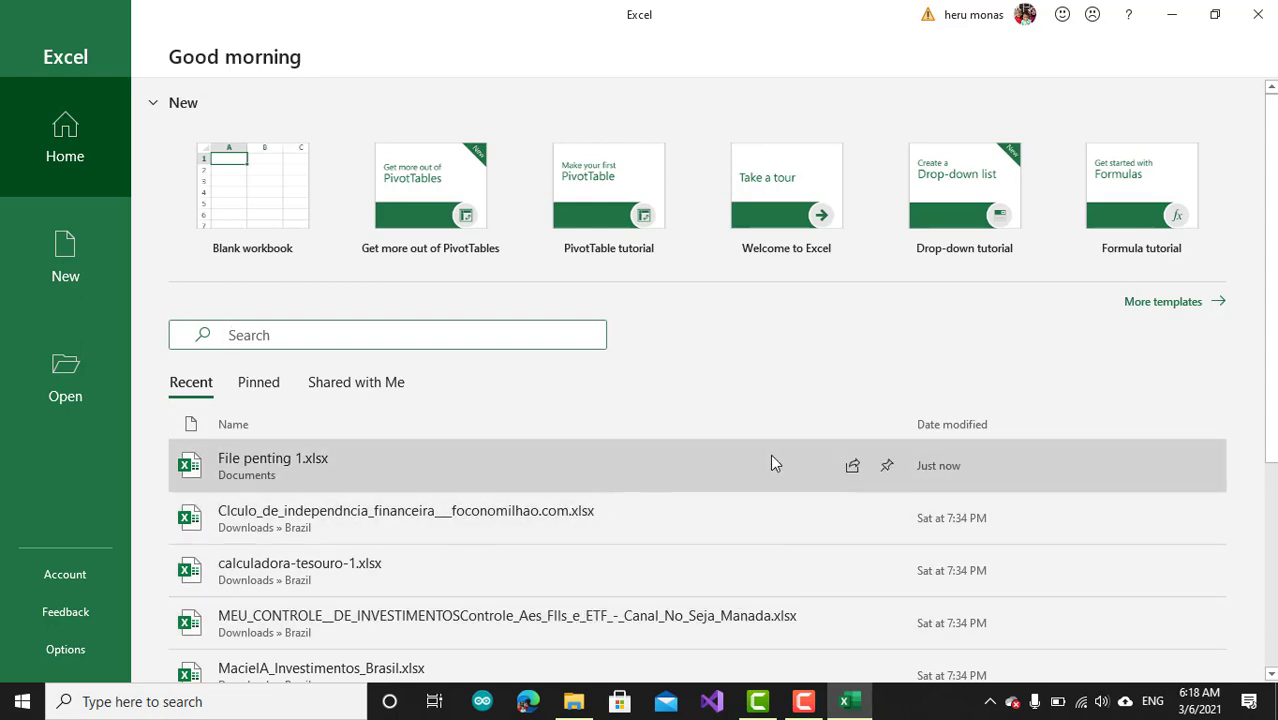
Pin "File penting 1.xlsx" and the "LK-SPRERADSHEET-ASESI.xlsx" stored in Documents » Excel tanya YT in the recent workbooks.
{"action": "left_click", "coordinate": [888, 475]}
{"action": "scroll", "coordinate": [888, 475], "scroll_direction": "down", "scroll_amount": 3}
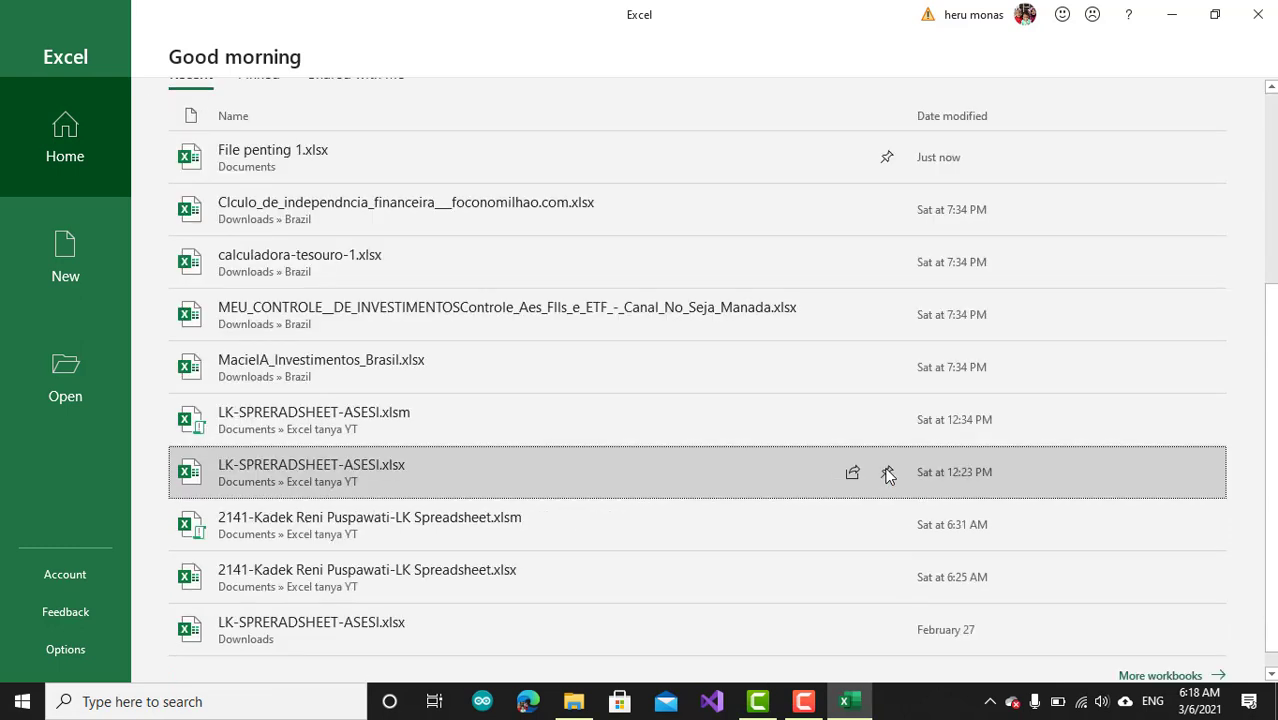
{"action": "left_click", "coordinate": [888, 473]}
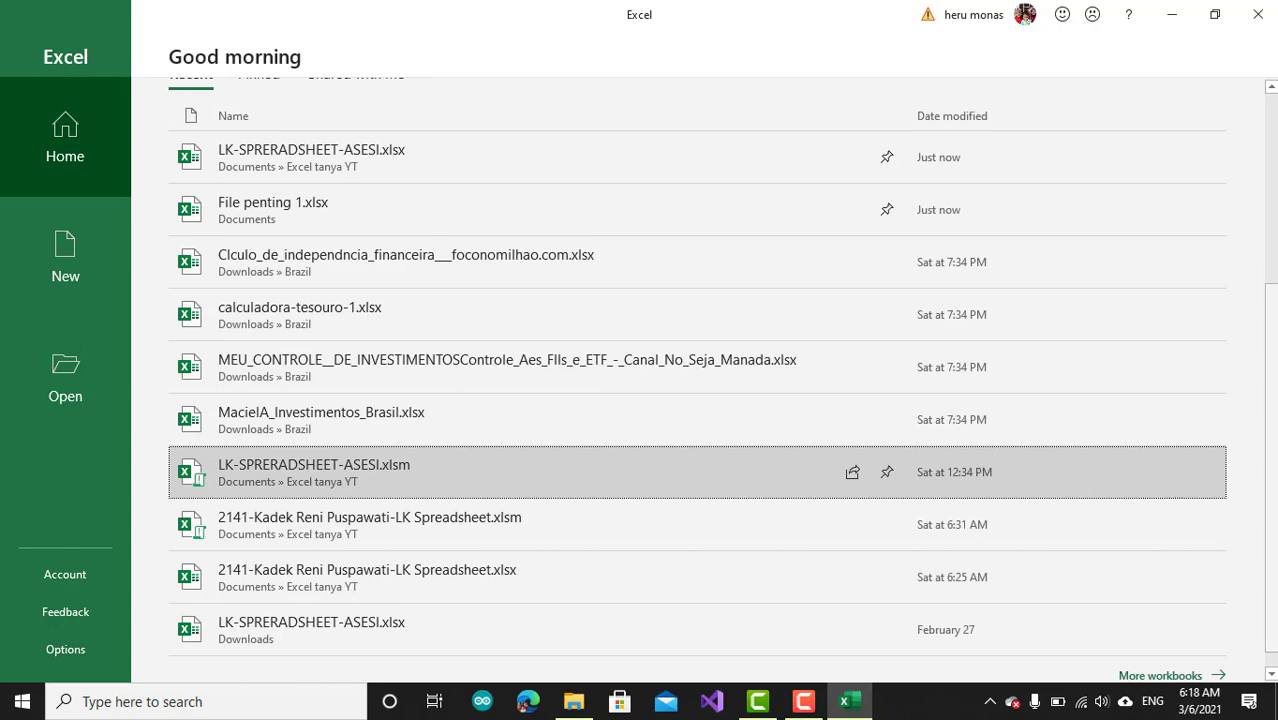
View the pinned workbooks on the start screen and return to the recent ones.
{"action": "scroll", "coordinate": [1228, 450], "scroll_direction": "up", "scroll_amount": 3}
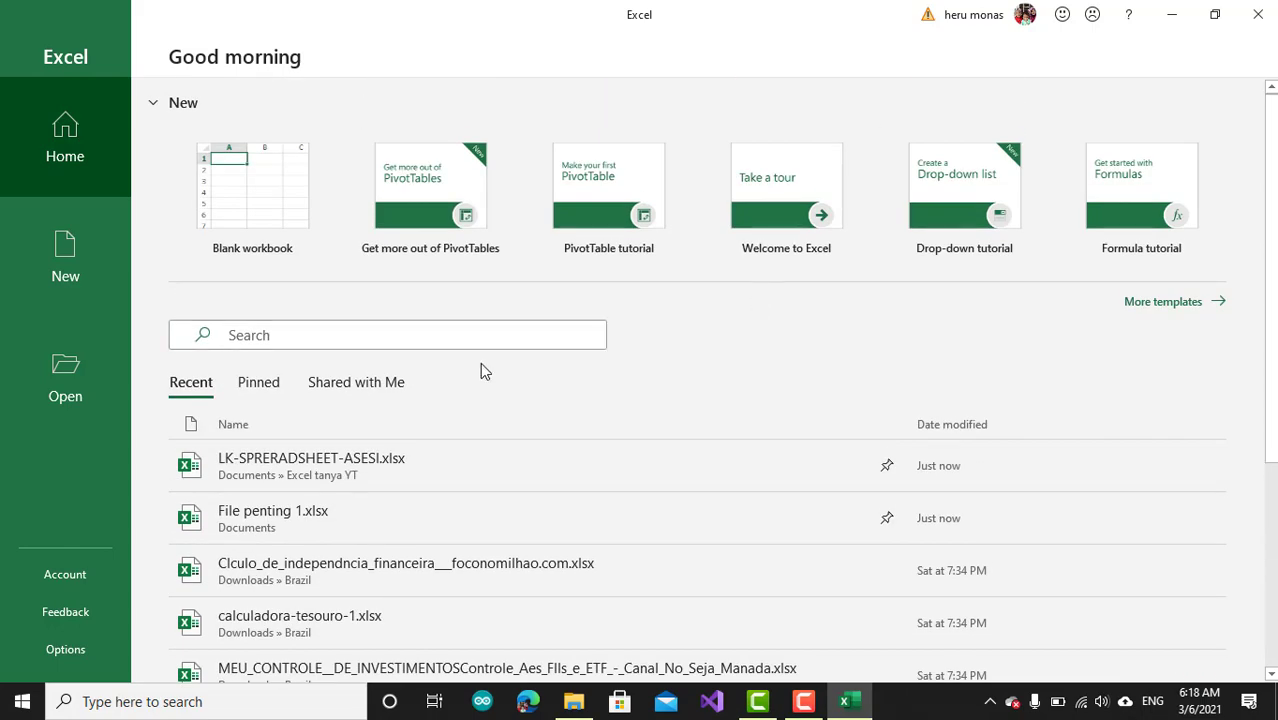
{"action": "left_click", "coordinate": [263, 390]}
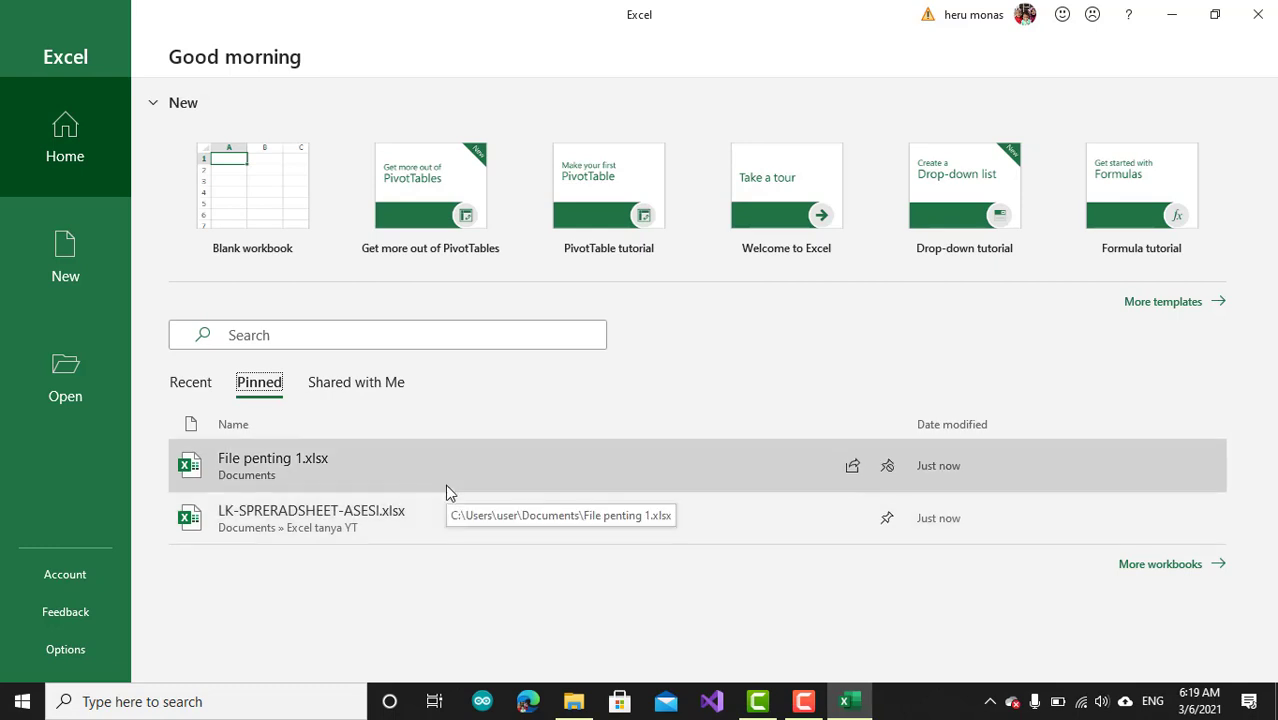
{"action": "left_click", "coordinate": [193, 386]}
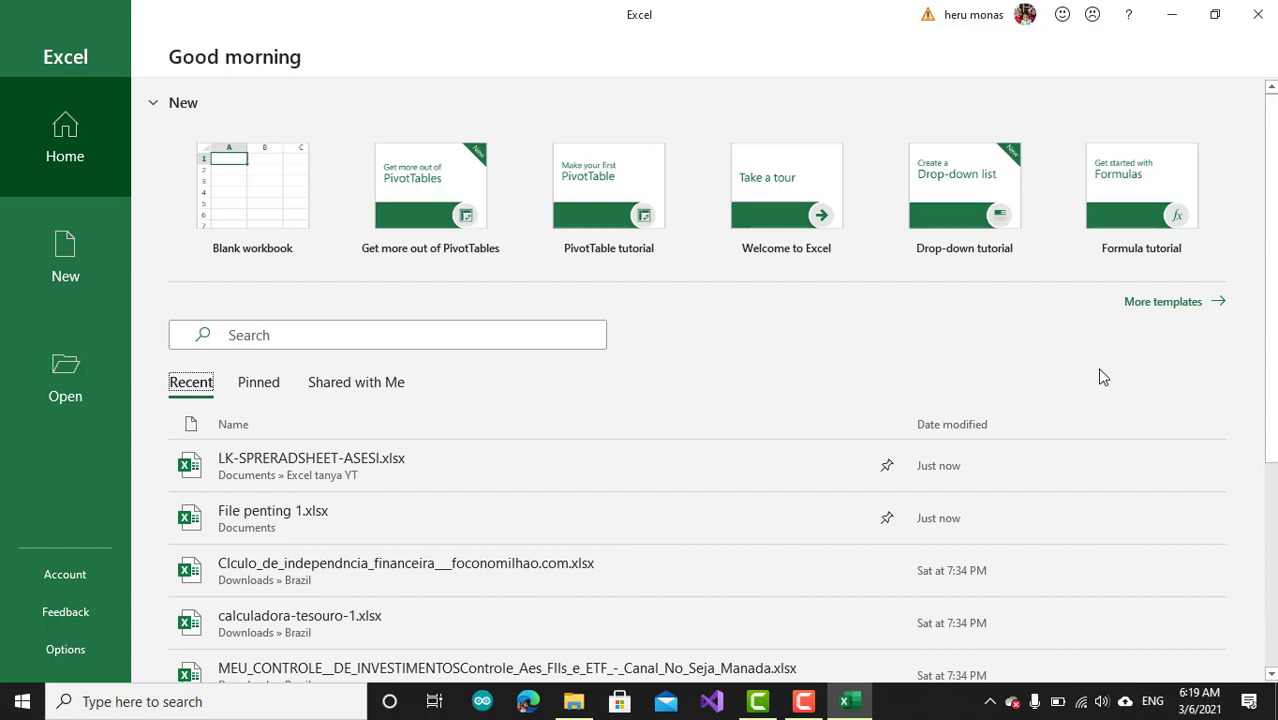
Show more workbooks from the end of the recent ones and unpin "LK-SPRERADSHEET-ASESI.xlsx" on the Open page.
{"action": "left_click_drag", "start_coordinate": [1271, 318], "coordinate": [1266, 505]}
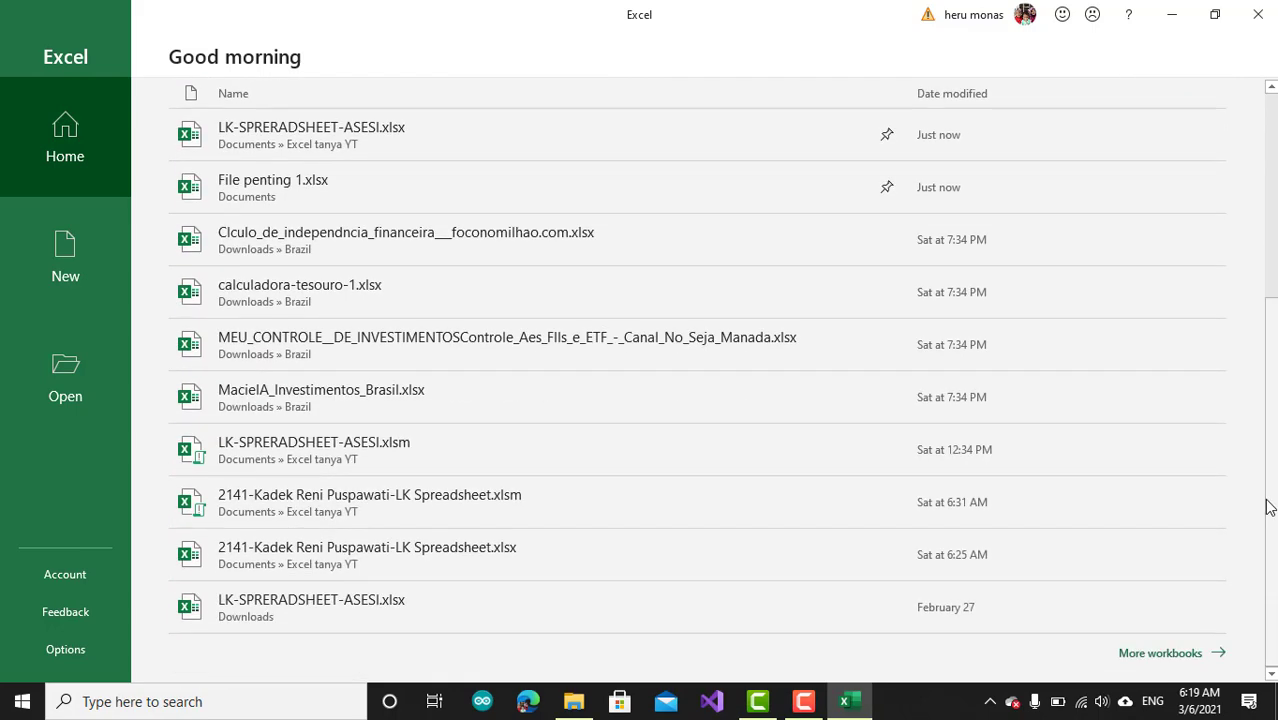
{"action": "left_click", "coordinate": [1160, 655]}
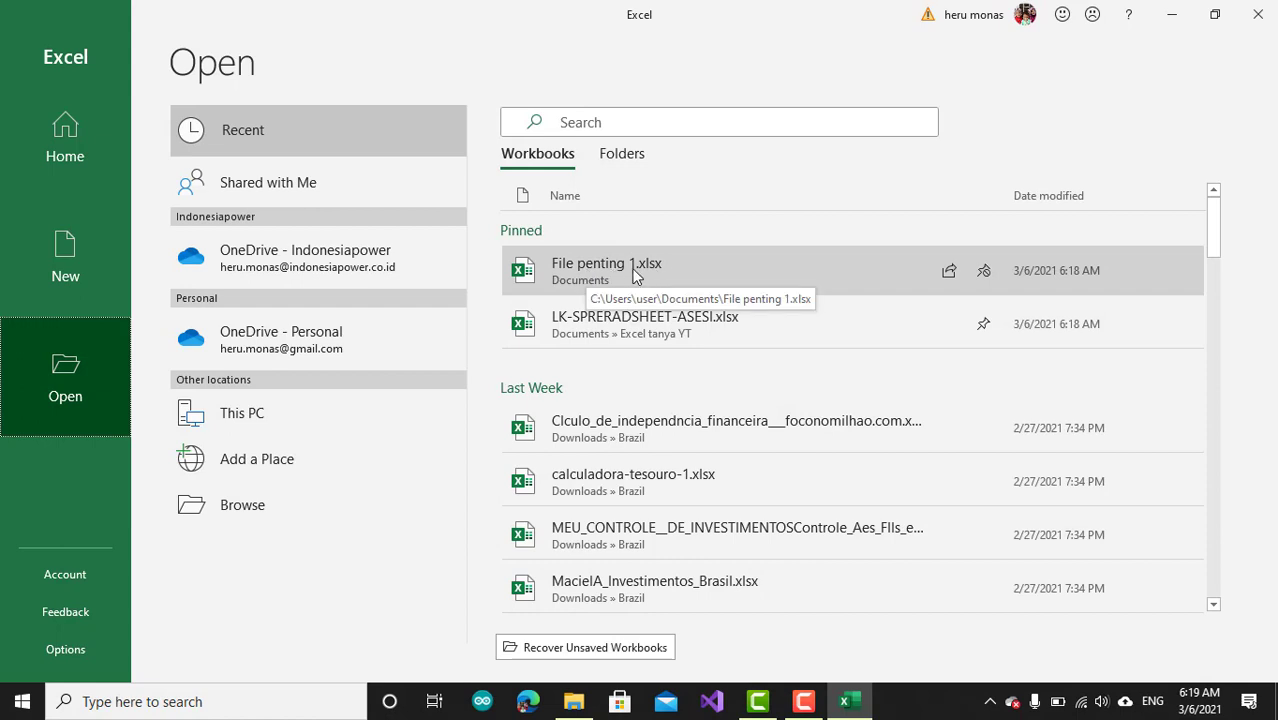
{"action": "left_click", "coordinate": [985, 330]}
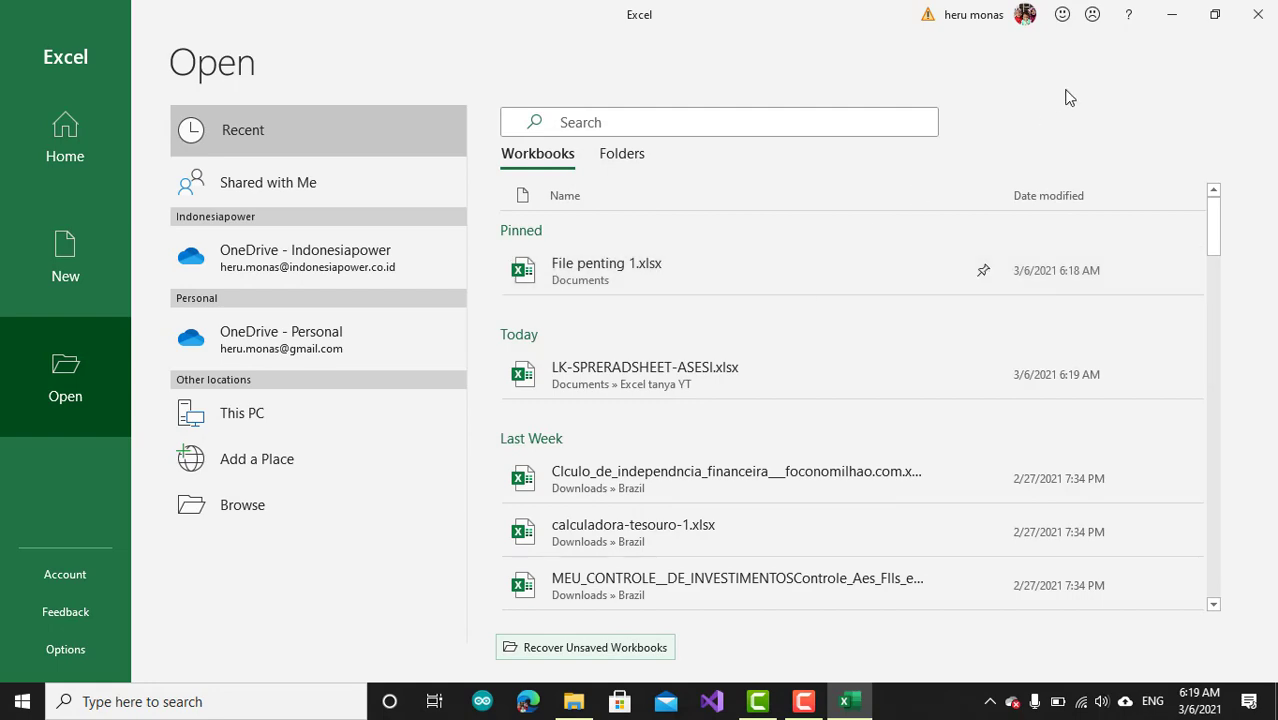
Close Excel and start it again through the Windows search with "excel".
{"action": "left_click", "coordinate": [1258, 14]}
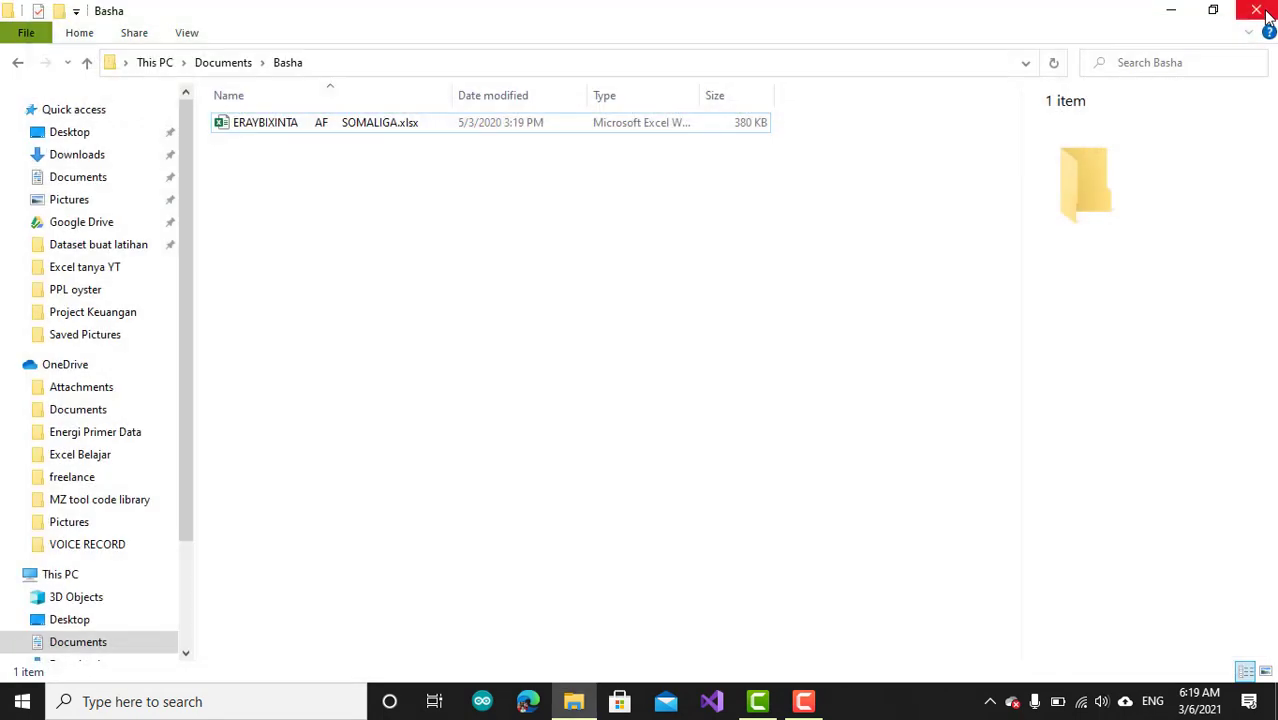
{"action": "left_click", "coordinate": [280, 701]}
{"action": "type", "text": "excel"}
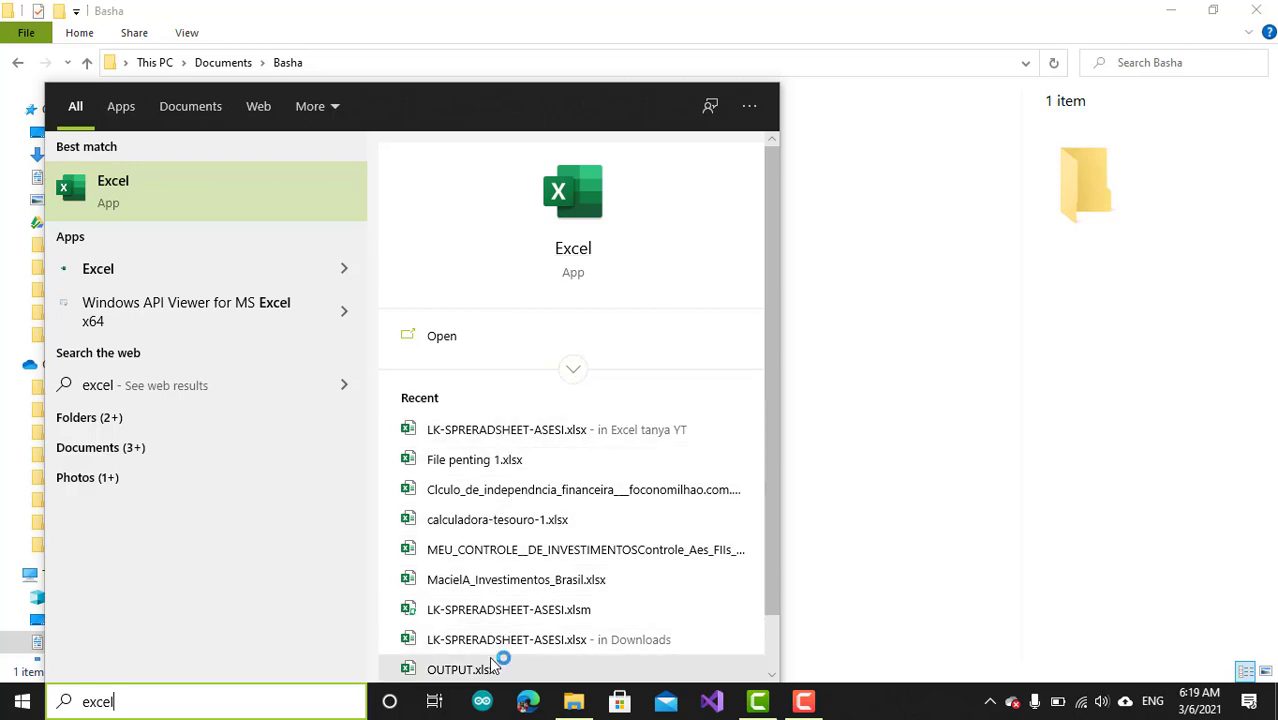
{"action": "left_click", "coordinate": [579, 203]}
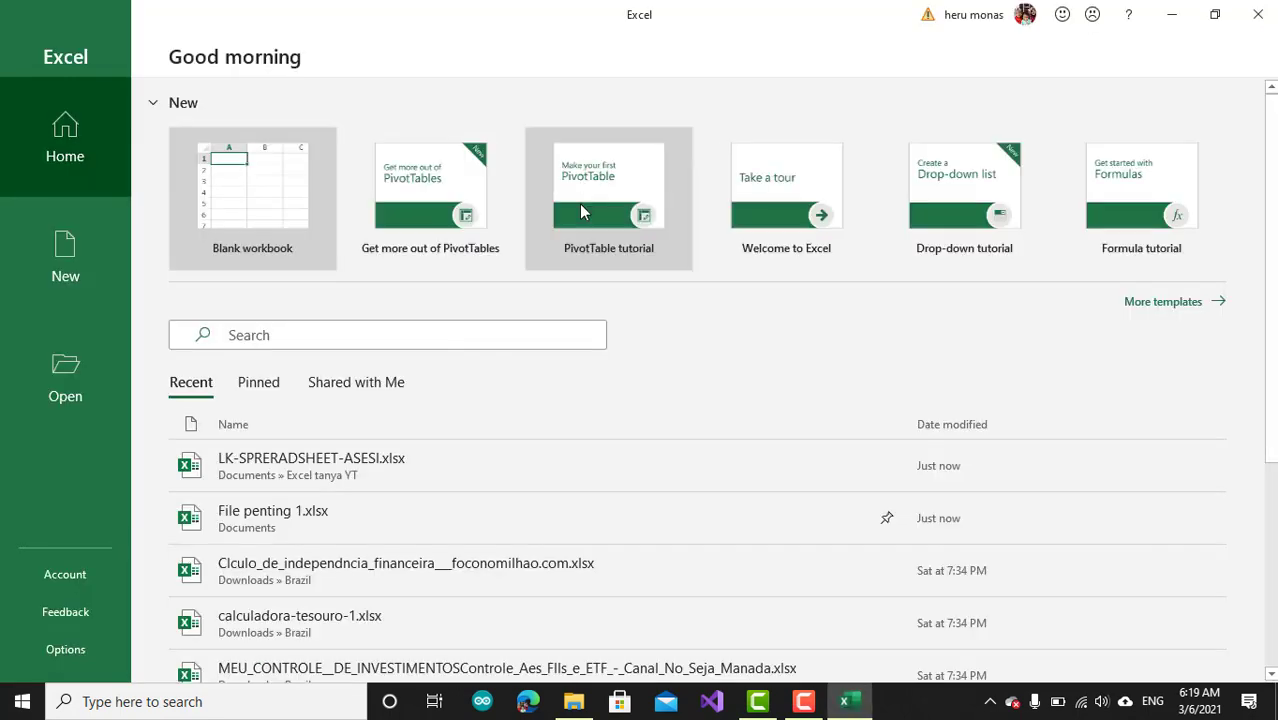
Show the pinned workbooks, search the start screen for "pen" and dismiss the suggestions.
{"action": "left_click", "coordinate": [264, 382]}
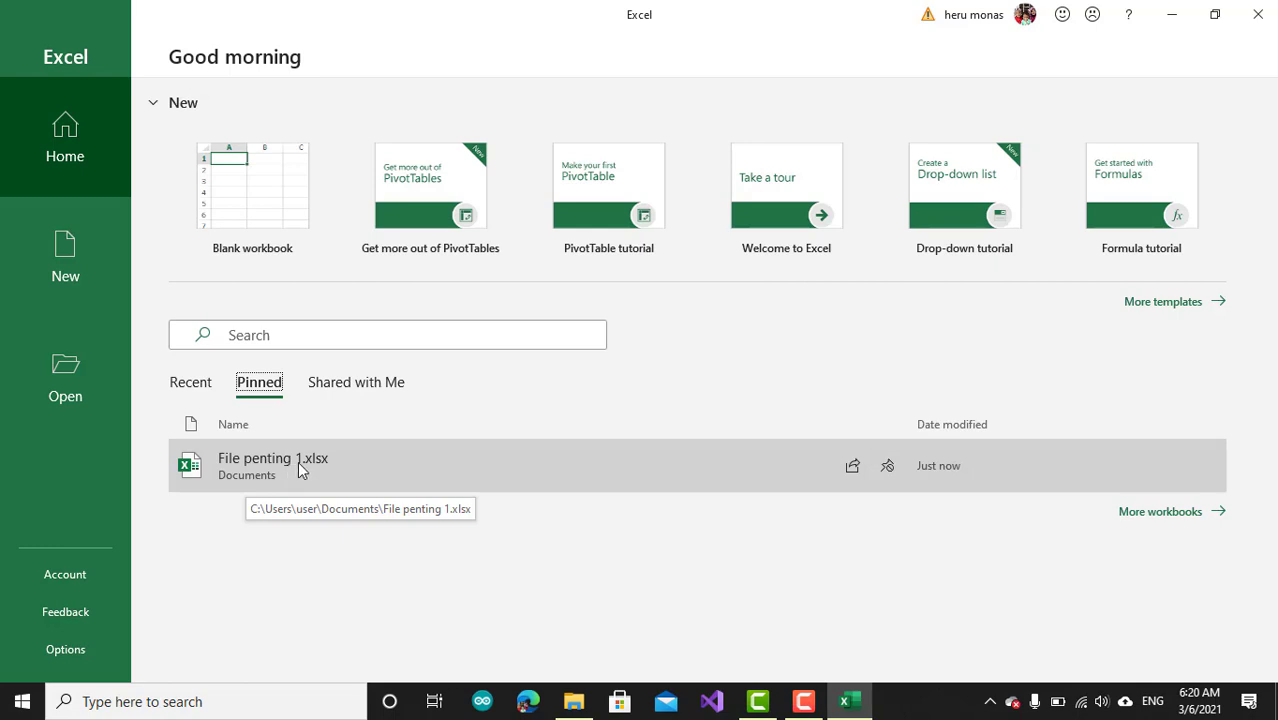
{"action": "left_click", "coordinate": [318, 338]}
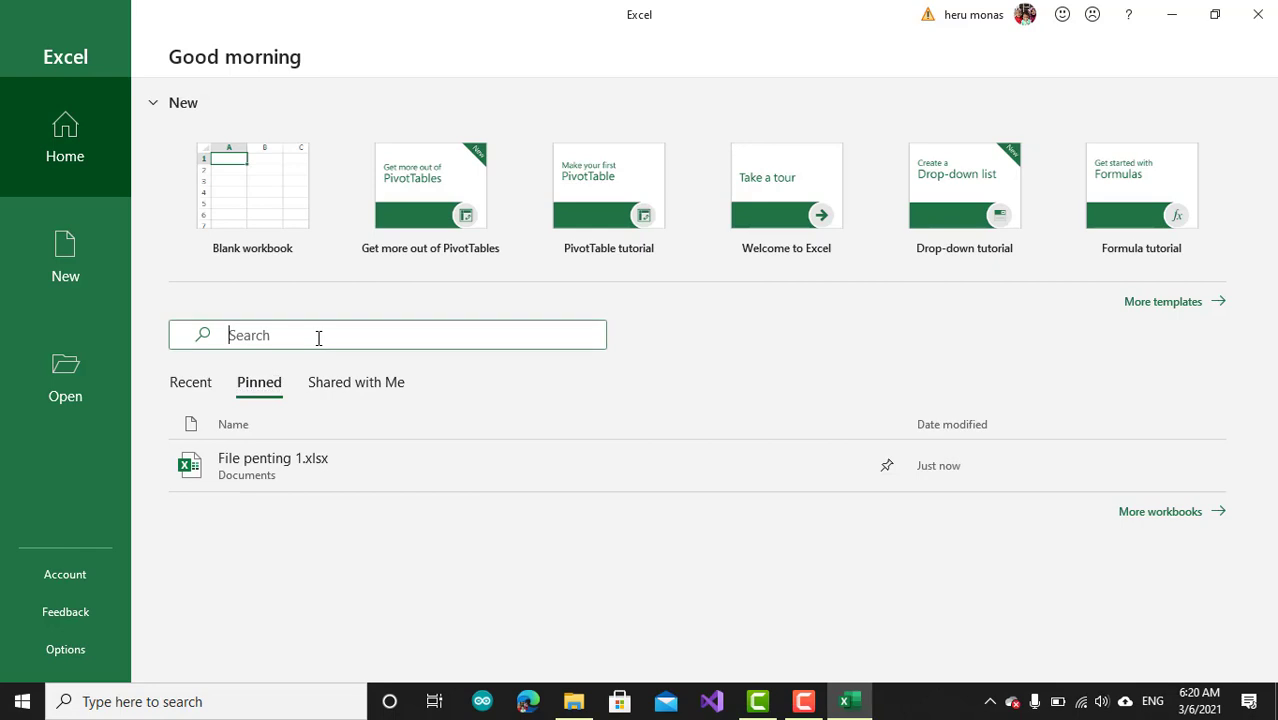
{"action": "type", "text": "pen"}
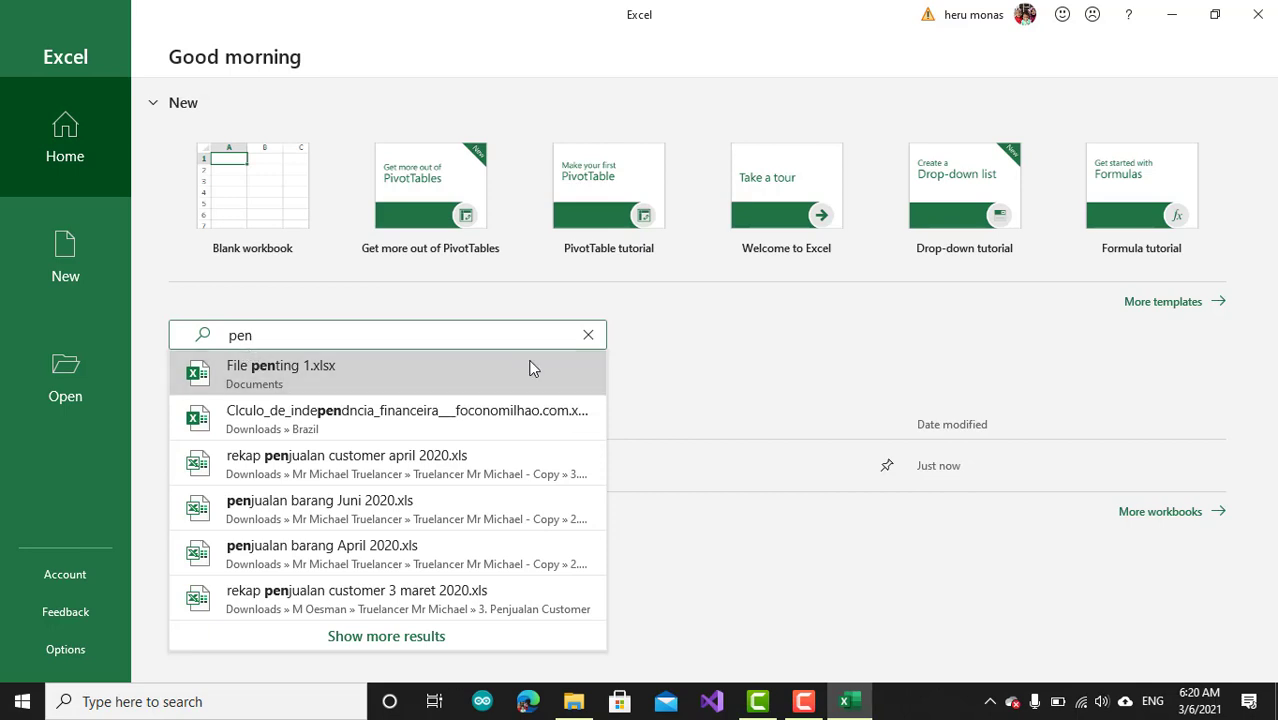
{"action": "left_click", "coordinate": [700, 345]}
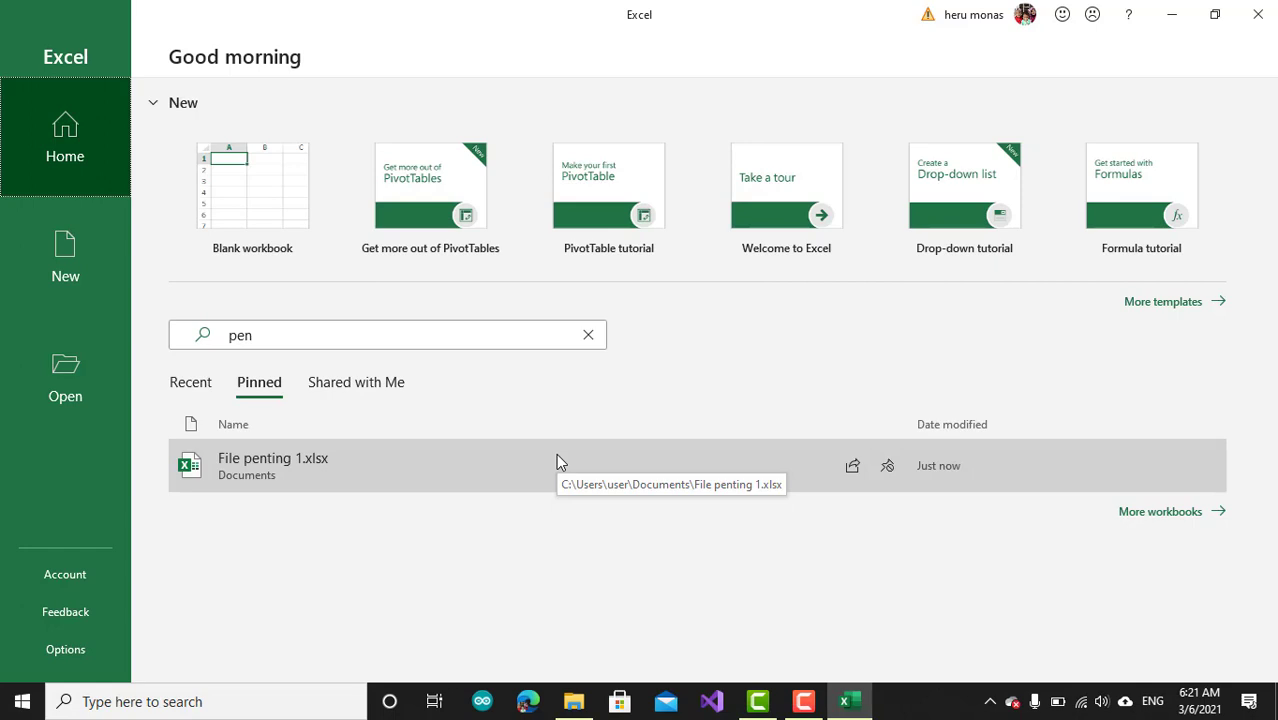
{"action": "left_click", "coordinate": [804, 703]}
{"action": "left_click", "coordinate": [1236, 612]}
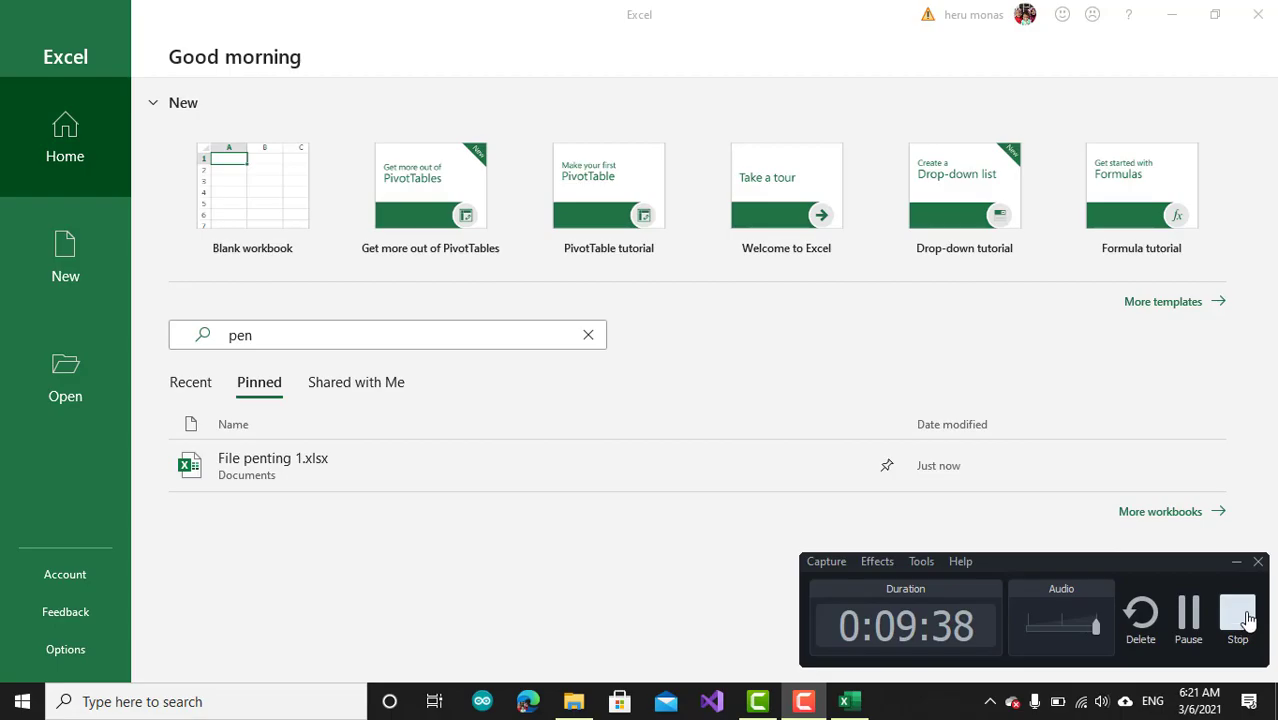